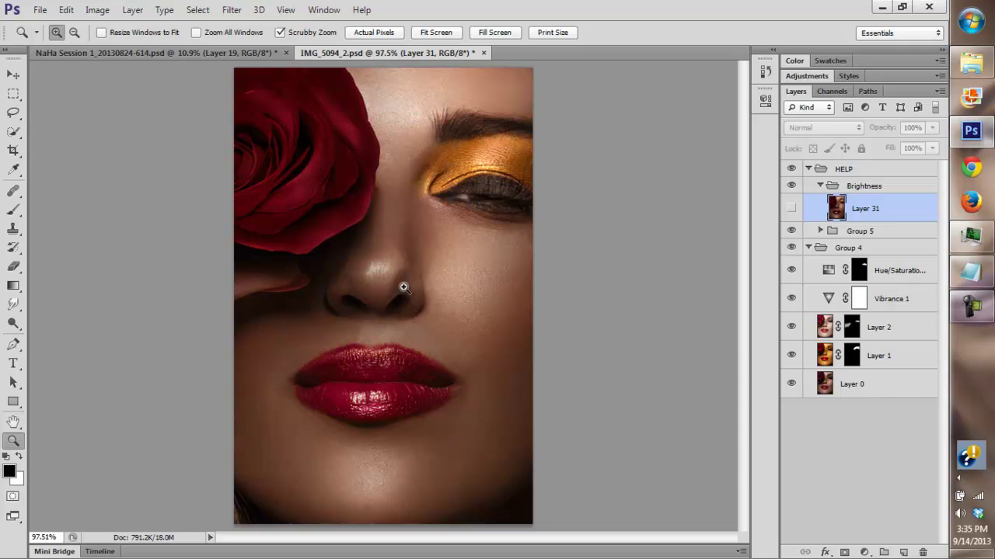
- Zoom in on the nose and face, and toggle Layer 31 to compare its effect
{"action": "left_click", "coordinate": [364, 272]}
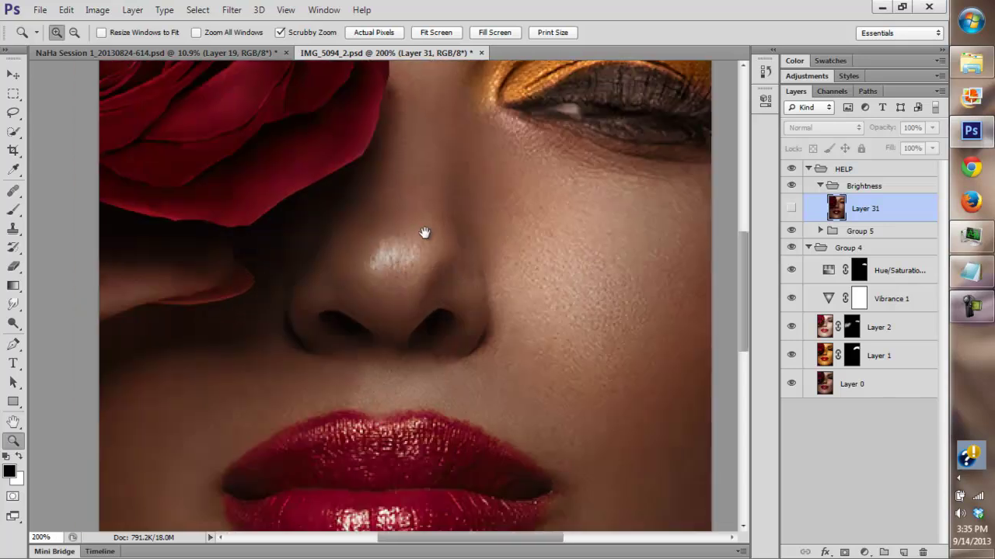
{"action": "left_click", "coordinate": [436, 32]}
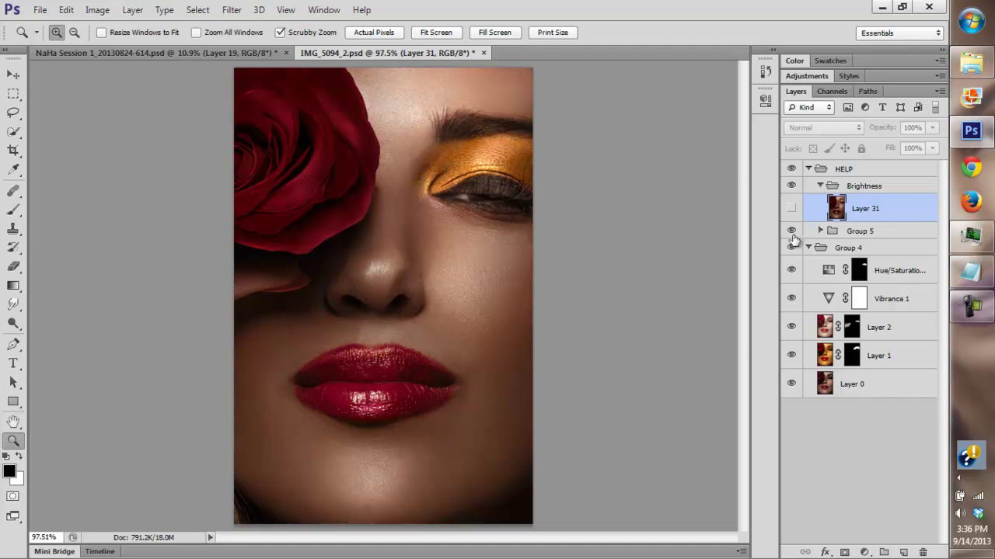
{"action": "left_click", "coordinate": [380, 256]}
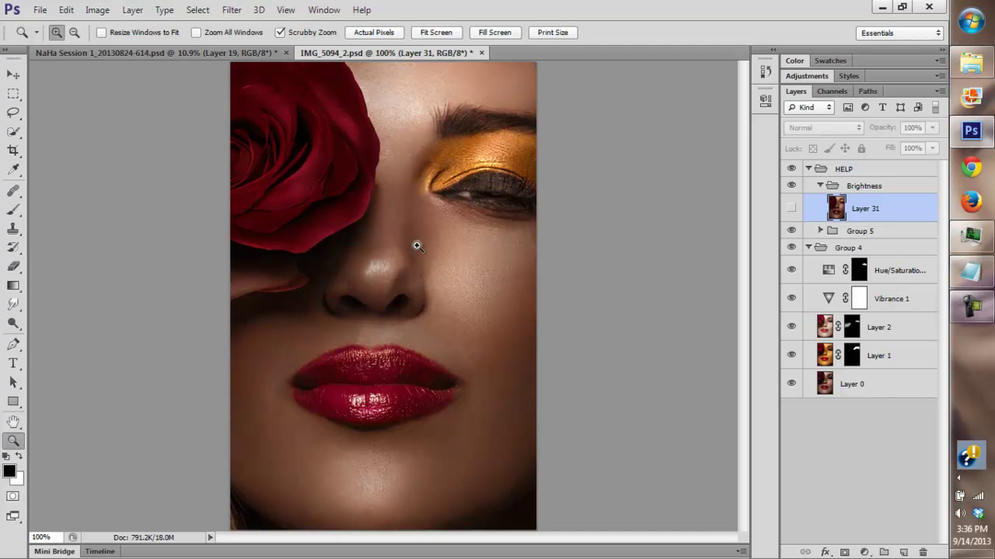
{"action": "left_click", "coordinate": [436, 34]}
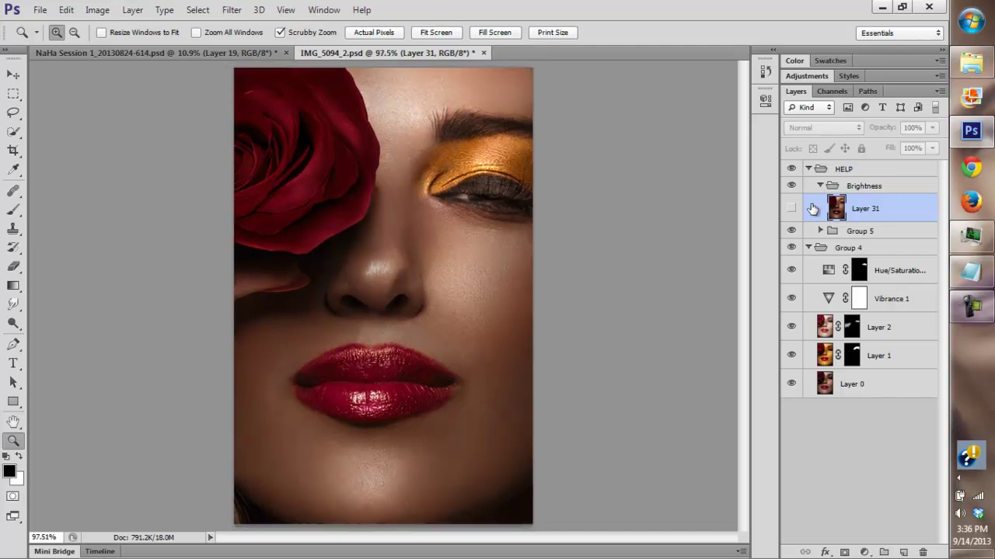
{"action": "left_click", "coordinate": [791, 209]}
{"action": "left_click", "coordinate": [406, 314]}
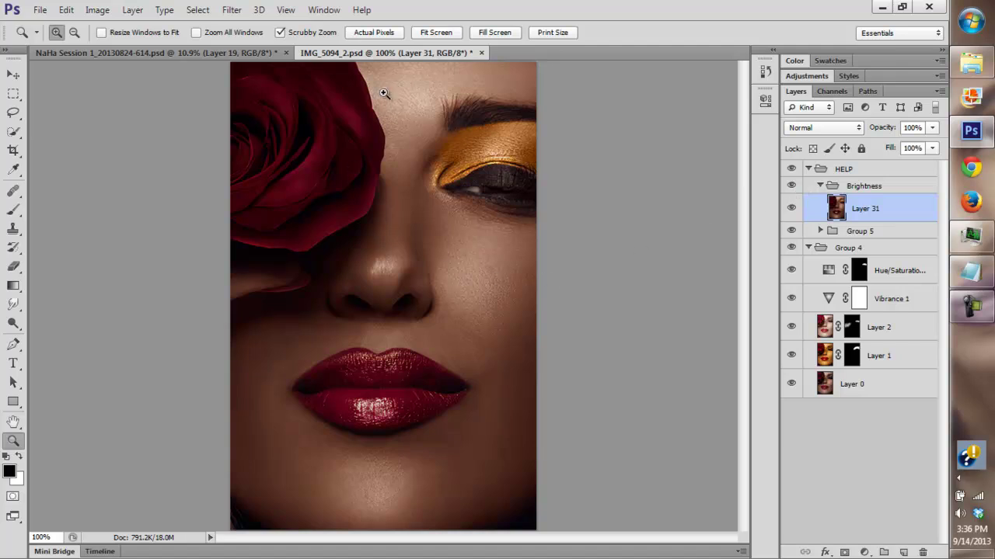
{"action": "left_click", "coordinate": [438, 35]}
{"action": "left_click", "coordinate": [792, 208]}
{"action": "left_click_drag", "start_coordinate": [416, 289], "coordinate": [470, 325]}
{"action": "left_click_drag", "start_coordinate": [616, 252], "coordinate": [471, 151]}
{"action": "left_click", "coordinate": [436, 32]}
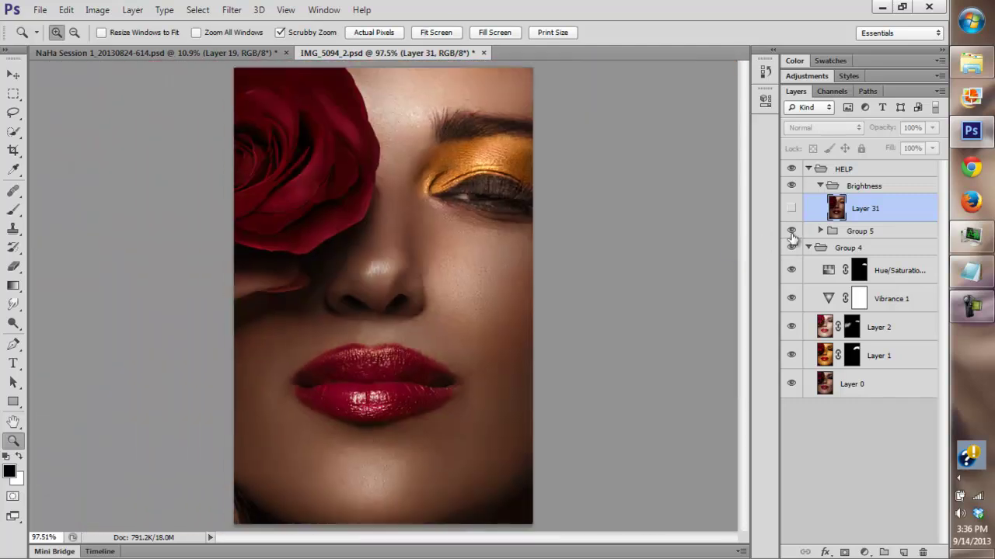
- Toggle Group 4 and Group 5 visibility repeatedly to compare the image before and after
{"action": "left_click", "coordinate": [791, 248]}
{"action": "left_click", "coordinate": [791, 248]}
{"action": "left_click", "coordinate": [791, 231]}
{"action": "left_click", "coordinate": [791, 231]}
{"action": "left_click", "coordinate": [790, 232]}
{"action": "left_click", "coordinate": [791, 233]}
{"action": "left_click", "coordinate": [791, 231]}
{"action": "left_click", "coordinate": [791, 231]}
{"action": "left_click", "coordinate": [791, 231]}
{"action": "left_click", "coordinate": [791, 232]}
{"action": "left_click", "coordinate": [791, 232]}
{"action": "left_click", "coordinate": [791, 231]}
{"action": "left_click", "coordinate": [791, 230]}
{"action": "left_click", "coordinate": [791, 230]}
{"action": "left_click", "coordinate": [791, 232]}
{"action": "left_click", "coordinate": [791, 232]}
{"action": "left_click", "coordinate": [791, 231]}
- Inspect the lips up close, toggle Groups 4 and 5 again, and leave Group 5 selected
{"action": "left_click", "coordinate": [349, 308]}
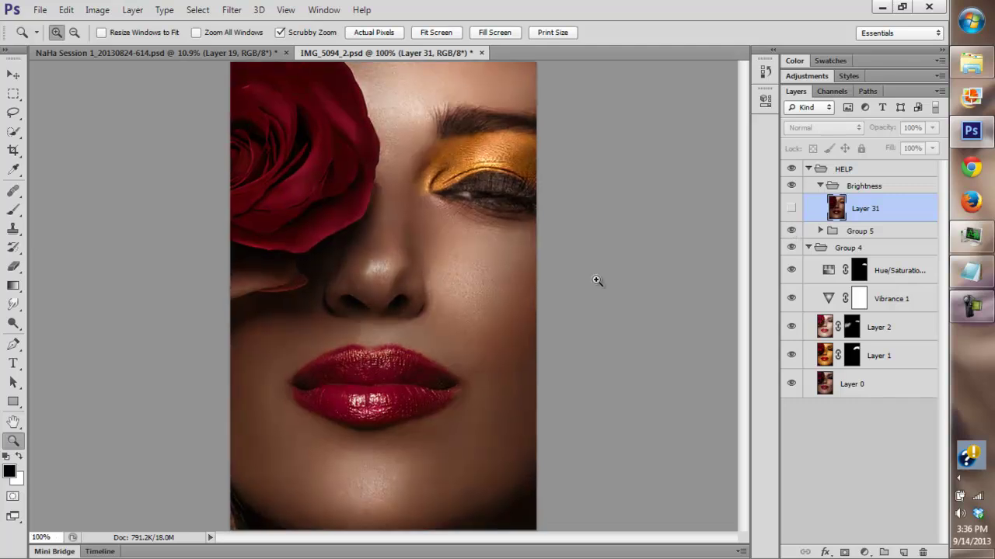
{"action": "left_click", "coordinate": [858, 232]}
{"action": "left_click", "coordinate": [866, 186]}
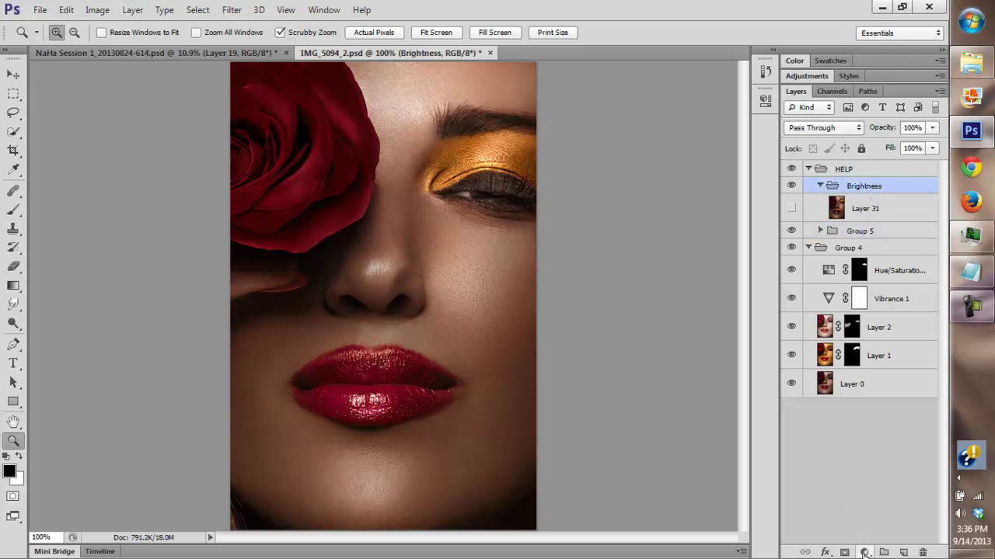
{"action": "left_click", "coordinate": [461, 370]}
{"action": "left_click", "coordinate": [474, 346], "text": "alt"}
{"action": "left_click", "coordinate": [465, 341], "text": "alt"}
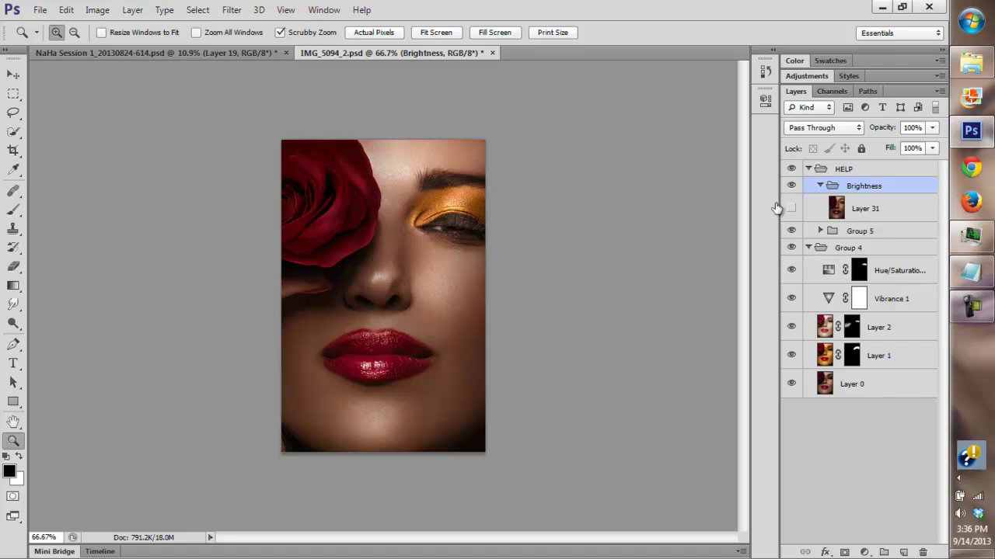
{"action": "left_click", "coordinate": [789, 247]}
{"action": "left_click", "coordinate": [791, 247]}
{"action": "left_click", "coordinate": [791, 231]}
{"action": "left_click", "coordinate": [790, 231]}
{"action": "left_click", "coordinate": [861, 232]}
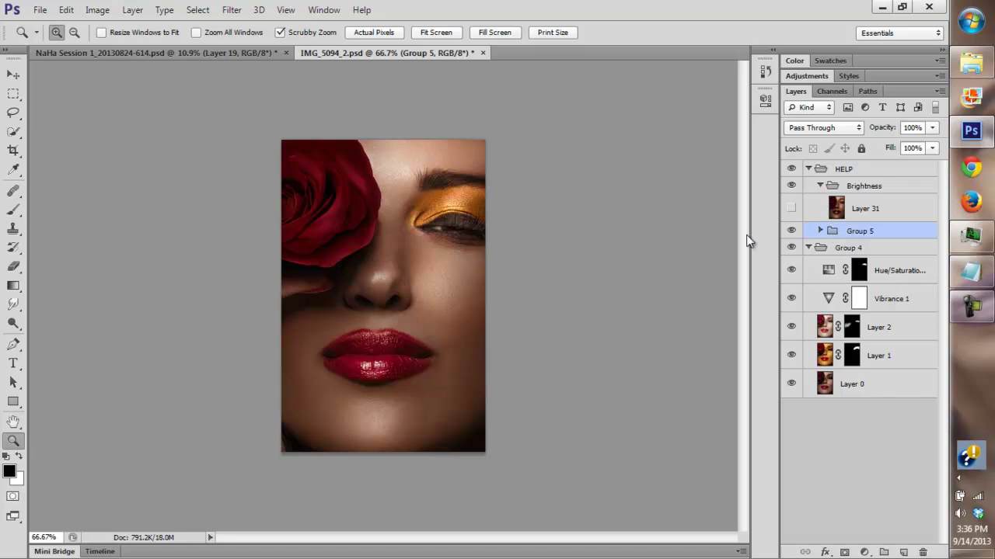
- View the photo at 100% and keep toggling Group 5 to judge its effect
{"action": "left_click_drag", "start_coordinate": [520, 319], "coordinate": [461, 352]}
{"action": "key", "text": "ctrl+1"}
{"action": "left_click", "coordinate": [790, 231]}
{"action": "left_click", "coordinate": [790, 231]}
{"action": "left_click", "coordinate": [790, 231]}
{"action": "left_click", "coordinate": [791, 231]}
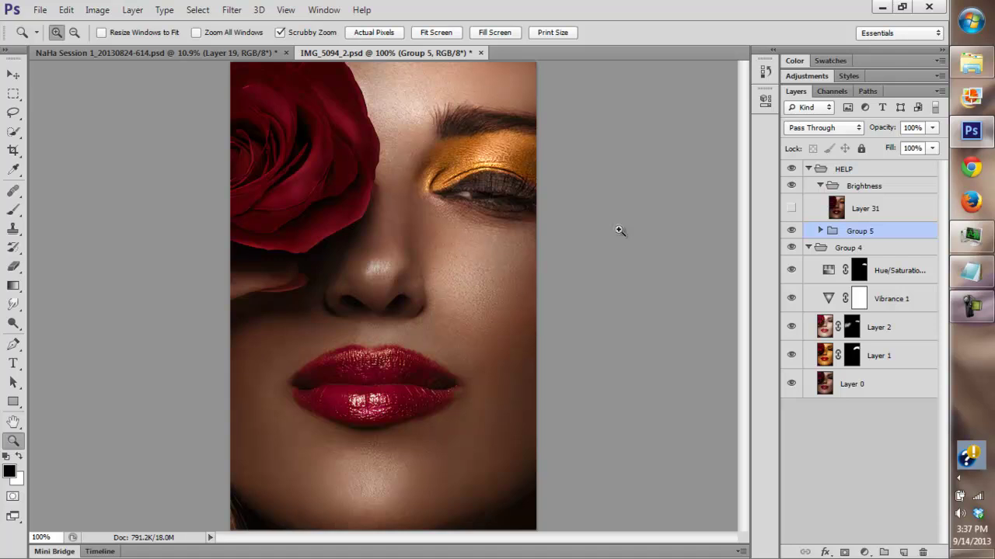
{"action": "left_click", "coordinate": [790, 231]}
{"action": "left_click", "coordinate": [791, 231]}
{"action": "left_click", "coordinate": [790, 231]}
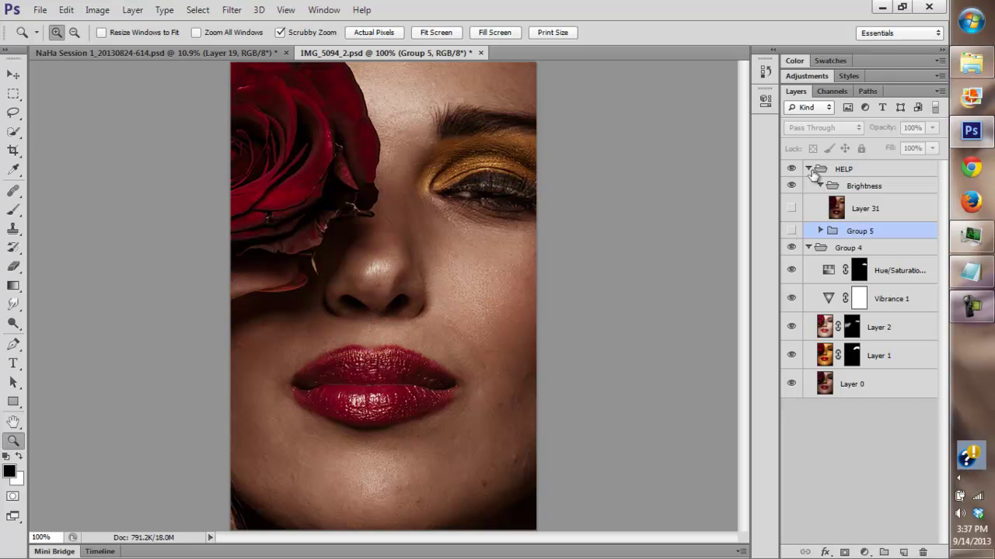
{"action": "left_click", "coordinate": [790, 230]}
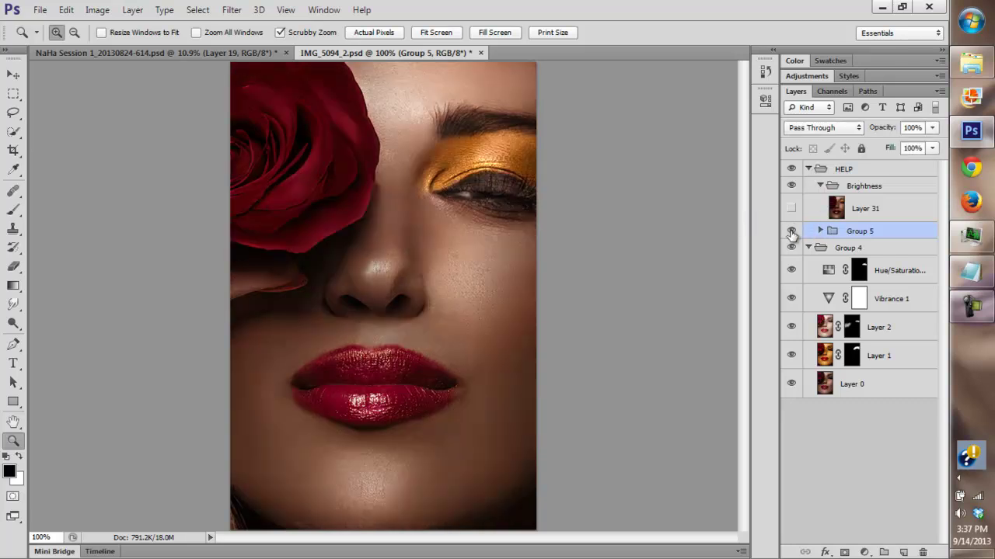
{"action": "left_click", "coordinate": [791, 231]}
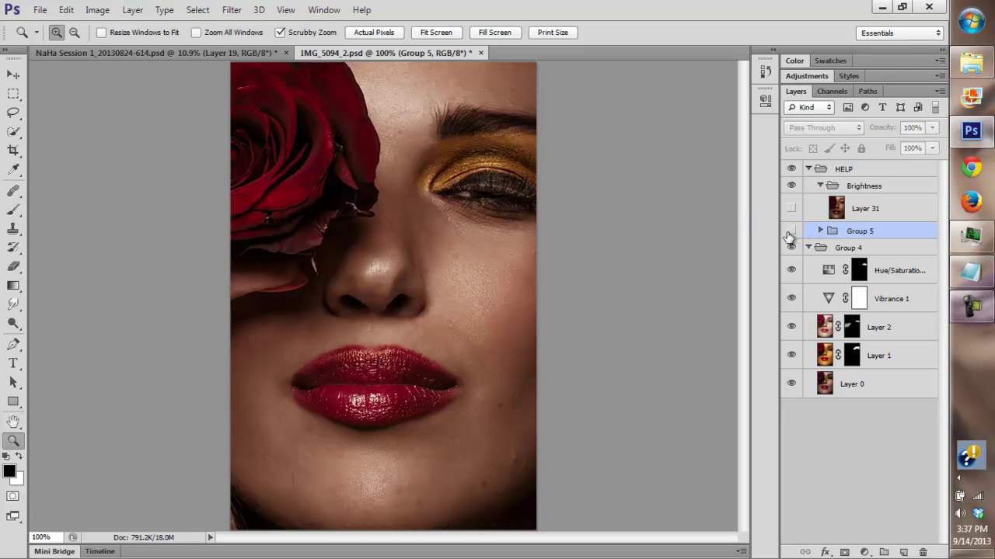
{"action": "left_click", "coordinate": [791, 232]}
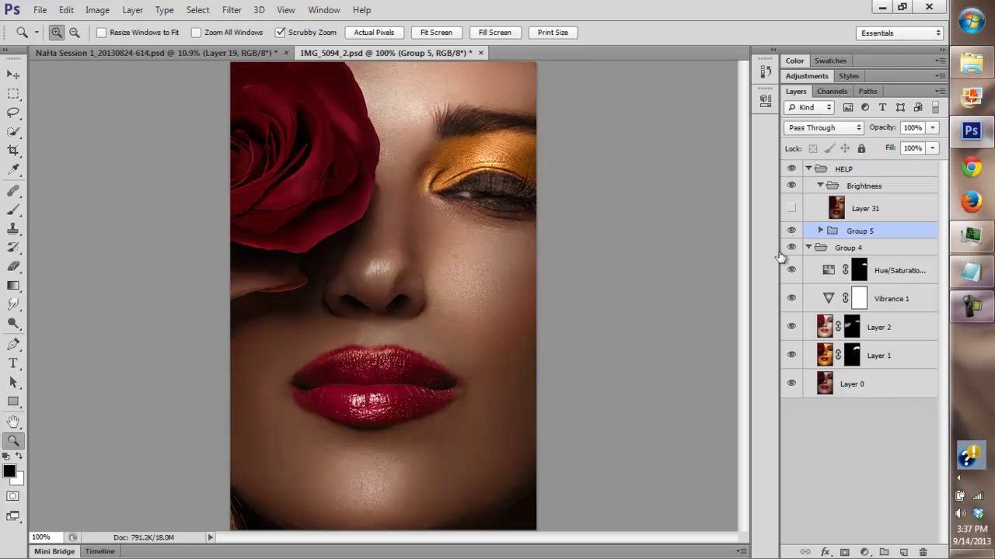
{"action": "left_click", "coordinate": [791, 231]}
{"action": "left_click", "coordinate": [791, 232]}
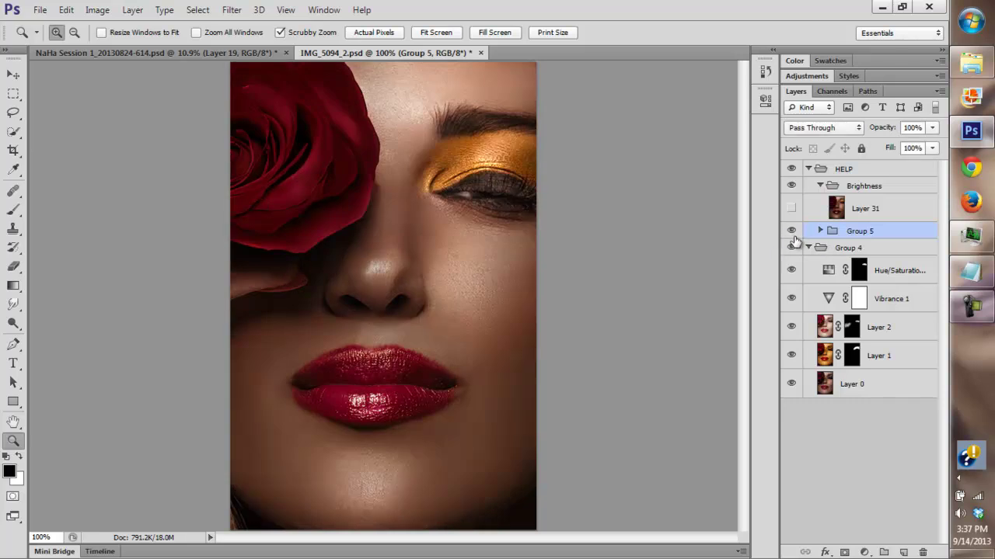
- Add Gradient Map 3 after one undone attempt, move it below Layer 31, and hide it
{"action": "left_click", "coordinate": [863, 552]}
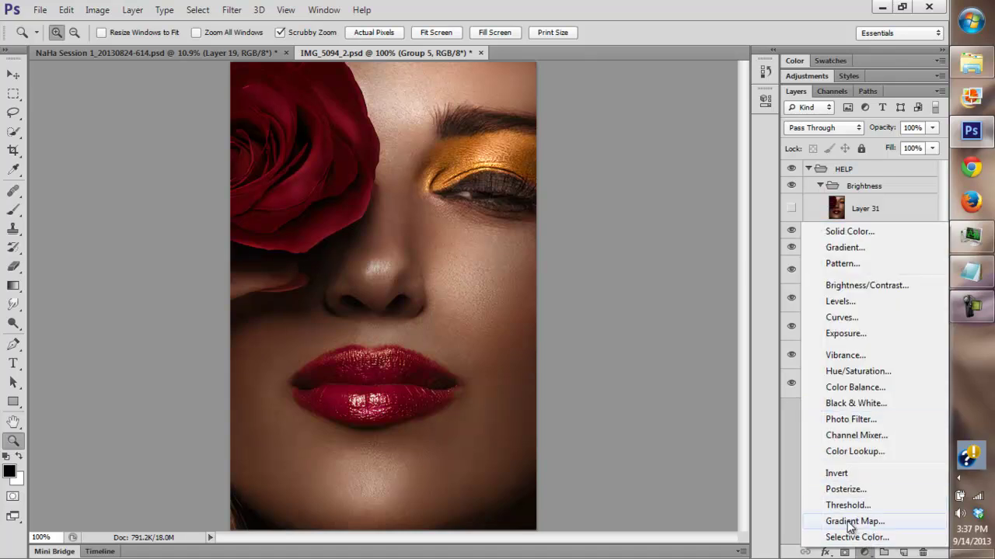
{"action": "left_click", "coordinate": [848, 523]}
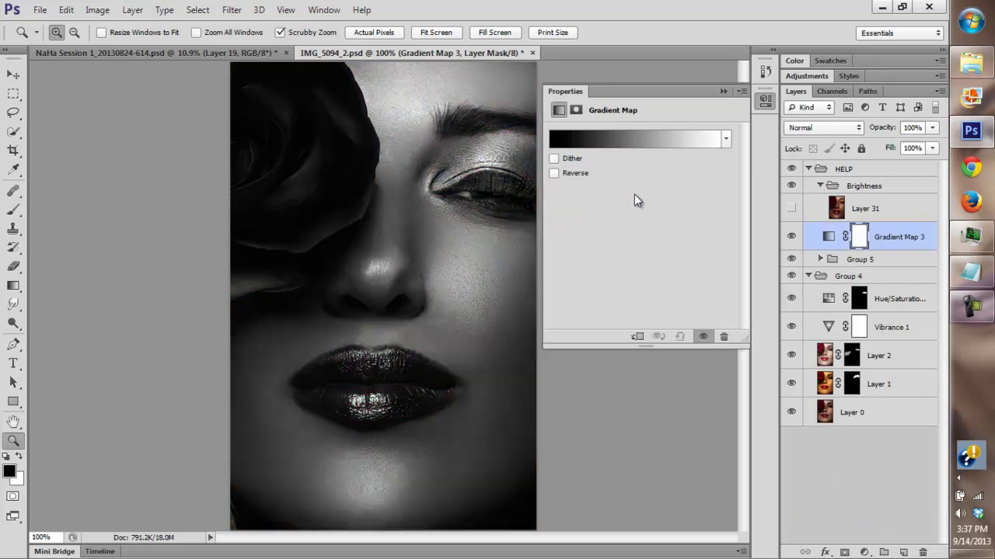
{"action": "left_click", "coordinate": [723, 91]}
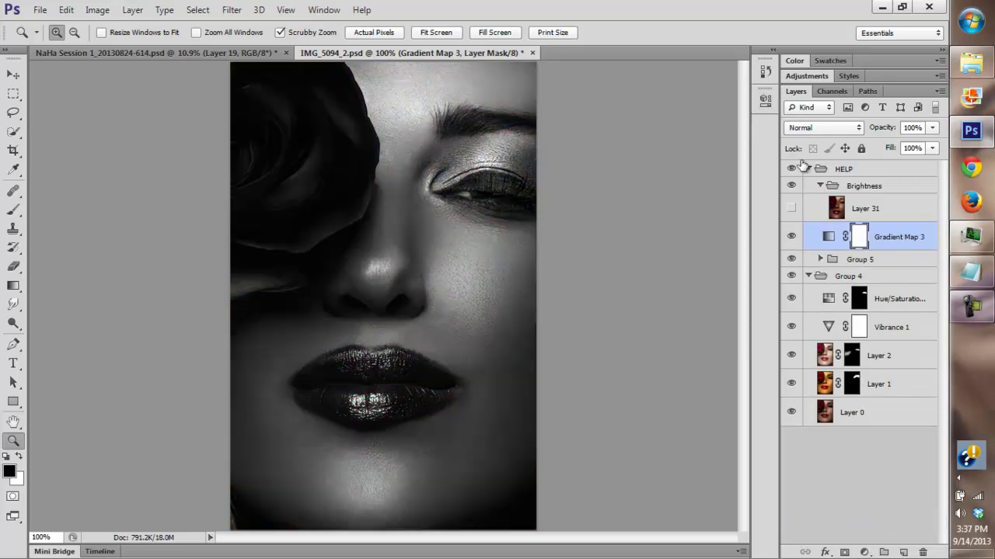
{"action": "key", "text": "ctrl+z"}
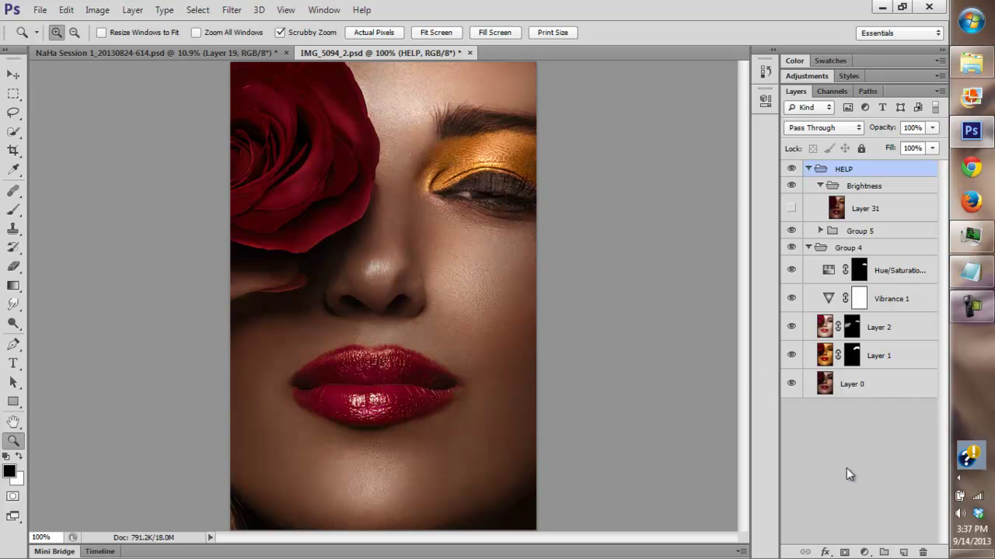
{"action": "left_click", "coordinate": [864, 553]}
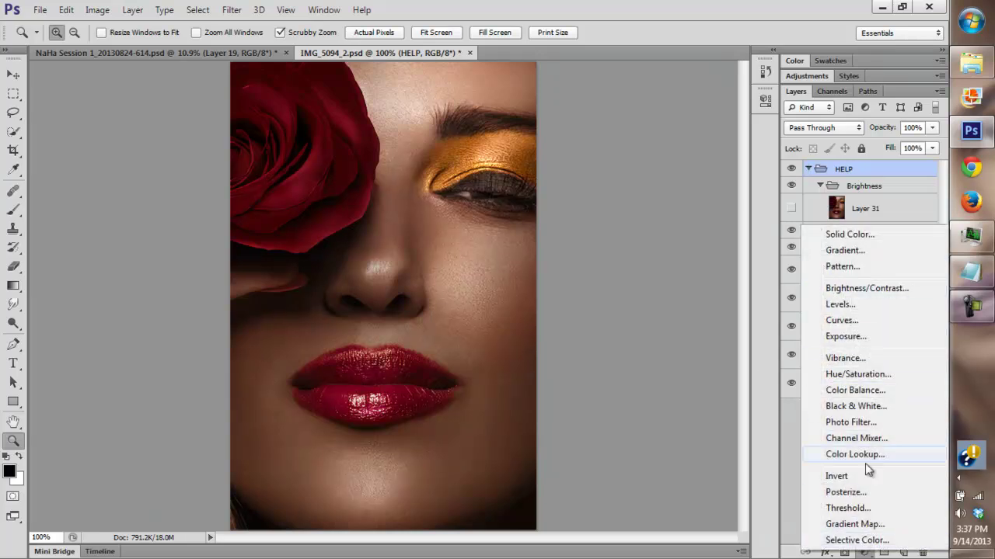
{"action": "left_click", "coordinate": [855, 524]}
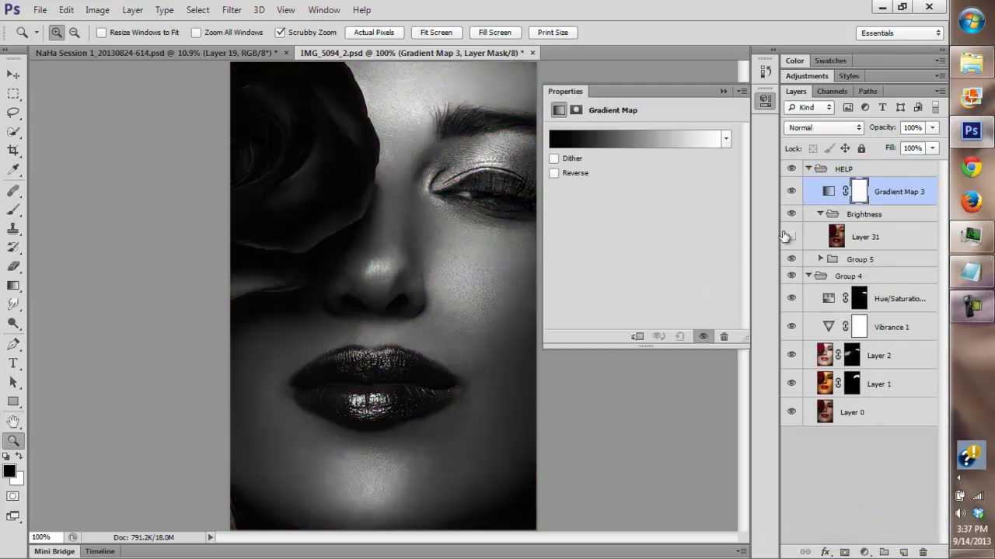
{"action": "left_click_drag", "start_coordinate": [831, 188], "coordinate": [830, 255]}
{"action": "left_click", "coordinate": [790, 237]}
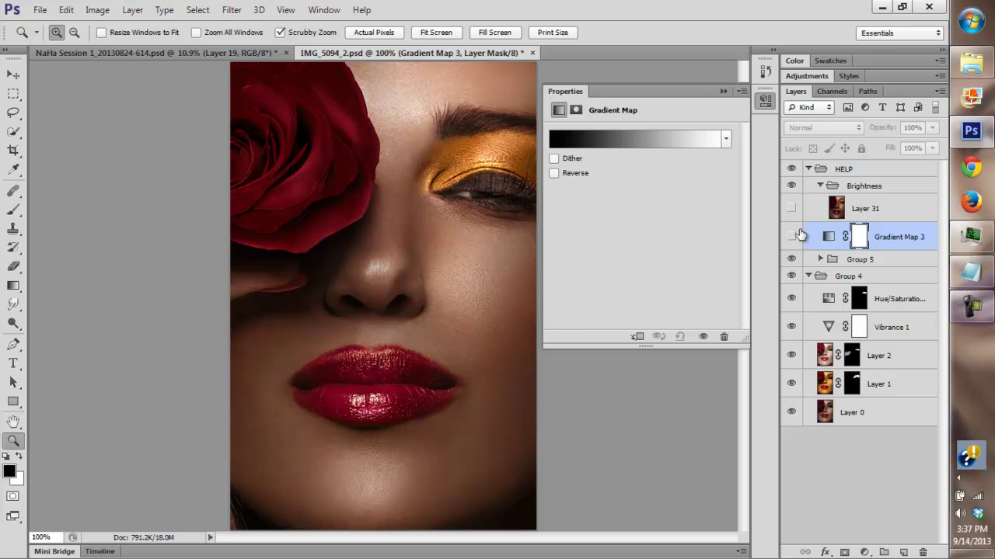
- Set the gradient's black start stop to a very dark brown and add a 25% lighter-brown stop
{"action": "left_click", "coordinate": [625, 139]}
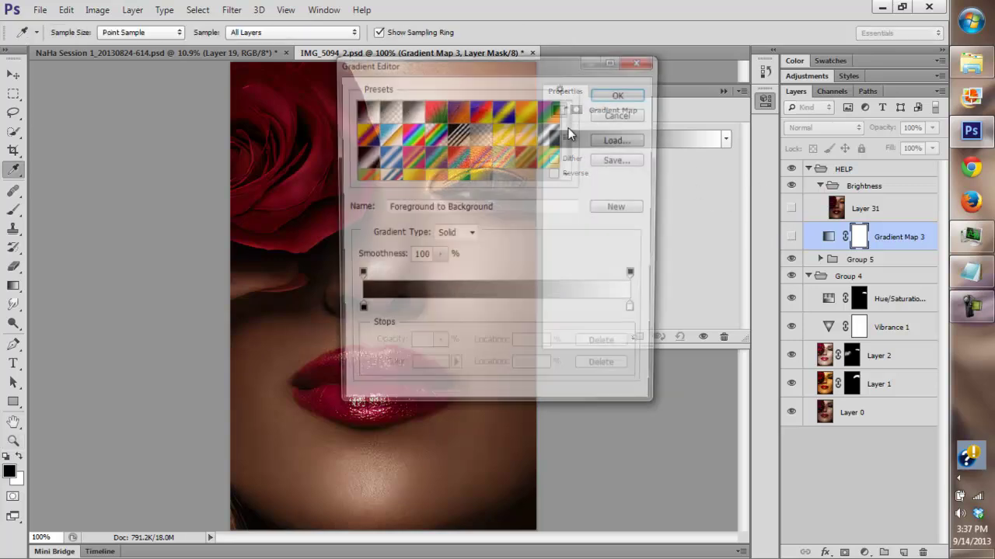
{"action": "left_click", "coordinate": [545, 284]}
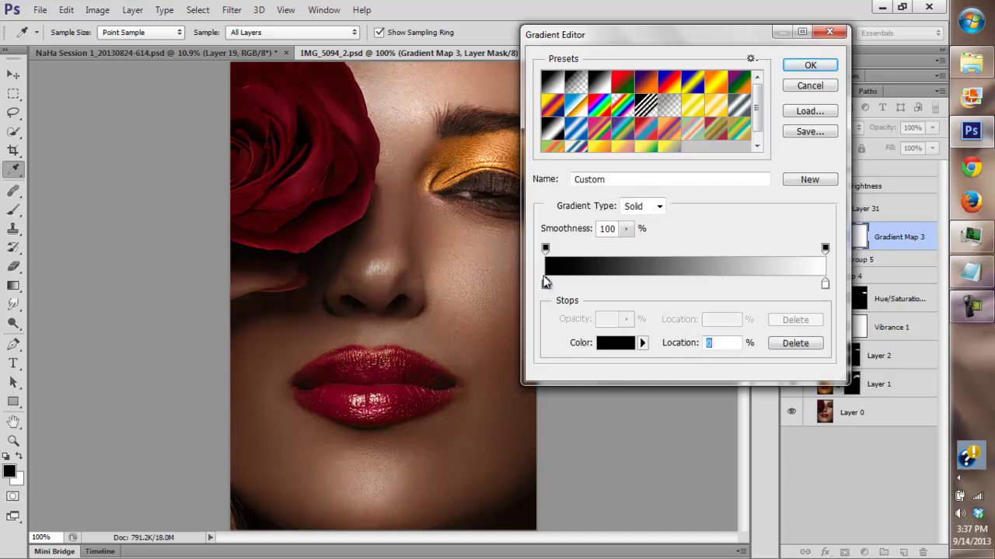
{"action": "left_click", "coordinate": [526, 508]}
{"action": "left_click", "coordinate": [614, 285]}
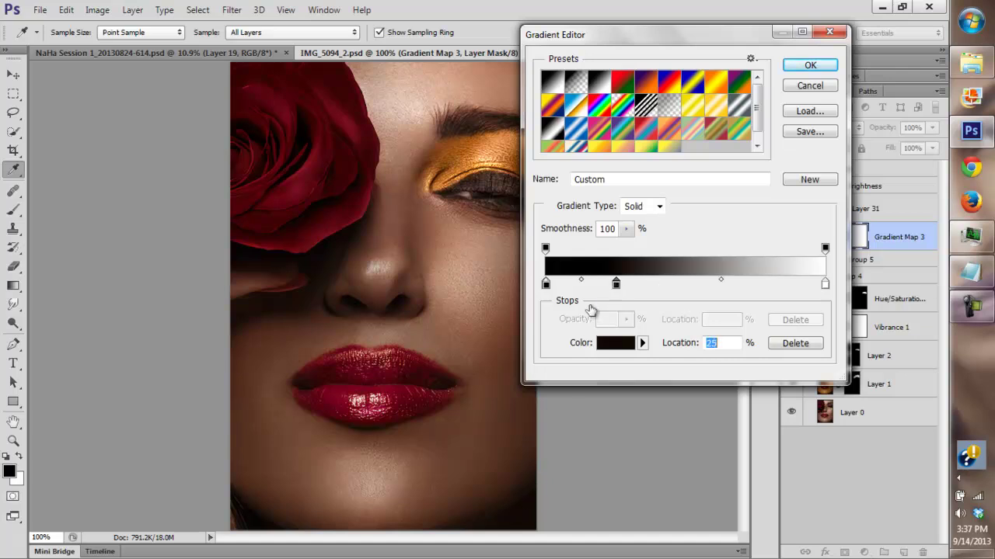
{"action": "left_click", "coordinate": [526, 459]}
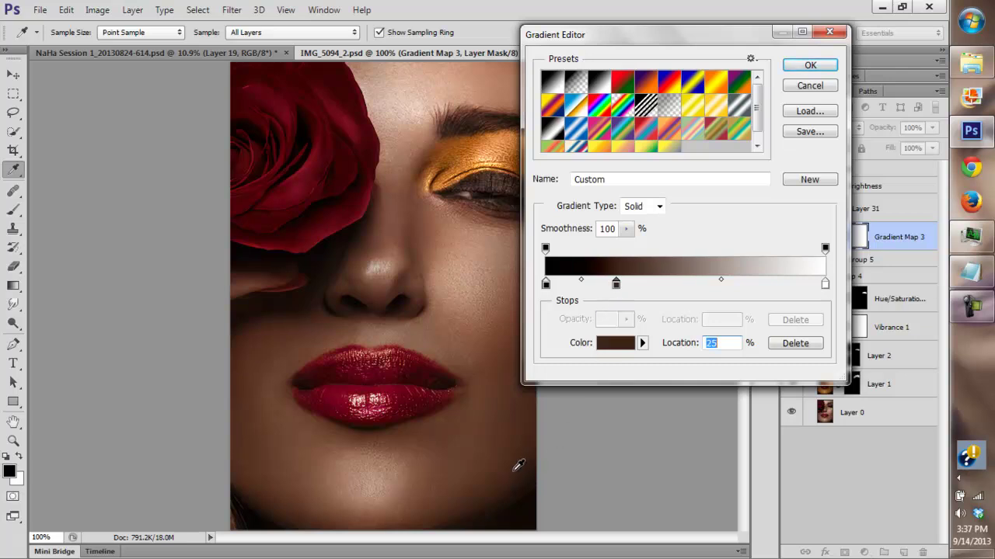
- Add a tan stop and a beige stop at 94%, both sampled from the face
{"action": "left_click", "coordinate": [725, 287]}
{"action": "left_click_drag", "start_coordinate": [725, 287], "coordinate": [736, 284]}
{"action": "left_click", "coordinate": [471, 285]}
{"action": "left_click", "coordinate": [466, 272]}
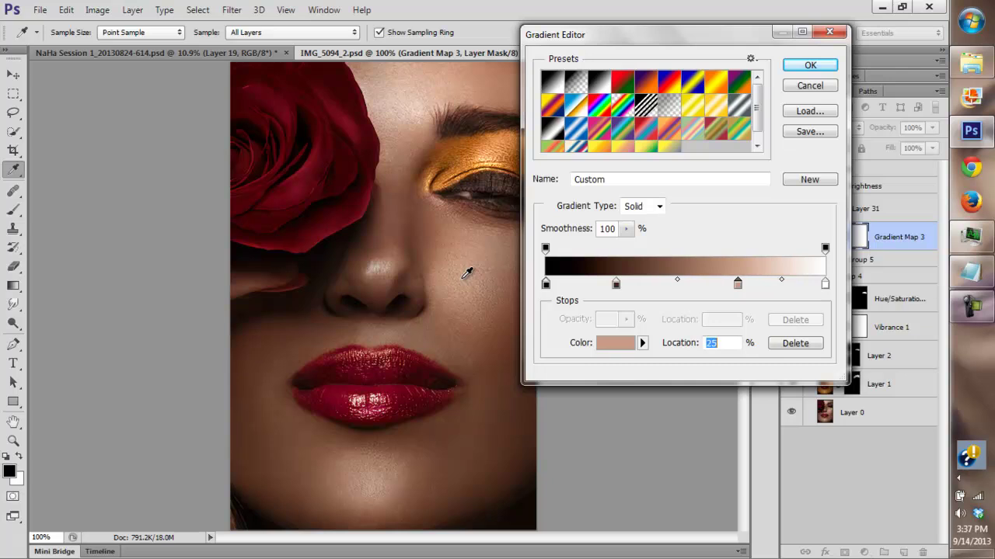
{"action": "left_click", "coordinate": [470, 271]}
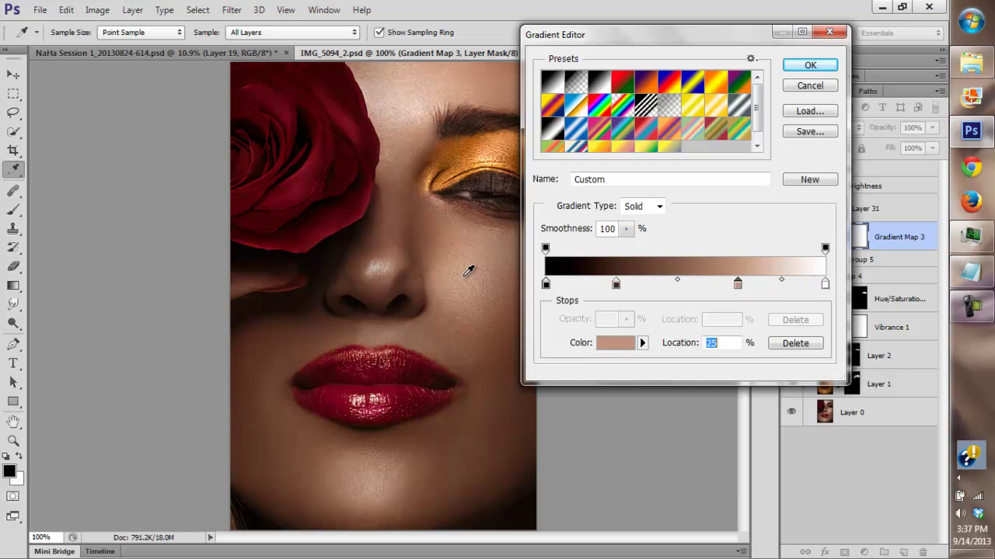
{"action": "left_click", "coordinate": [810, 288]}
{"action": "left_click_drag", "start_coordinate": [439, 110], "coordinate": [418, 103]}
{"action": "left_click", "coordinate": [825, 283]}
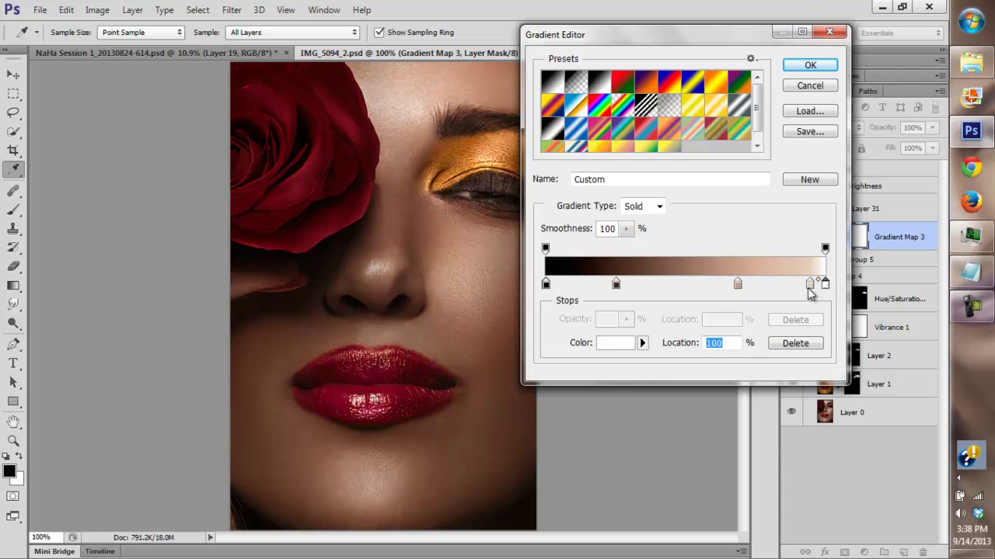
{"action": "left_click", "coordinate": [810, 285]}
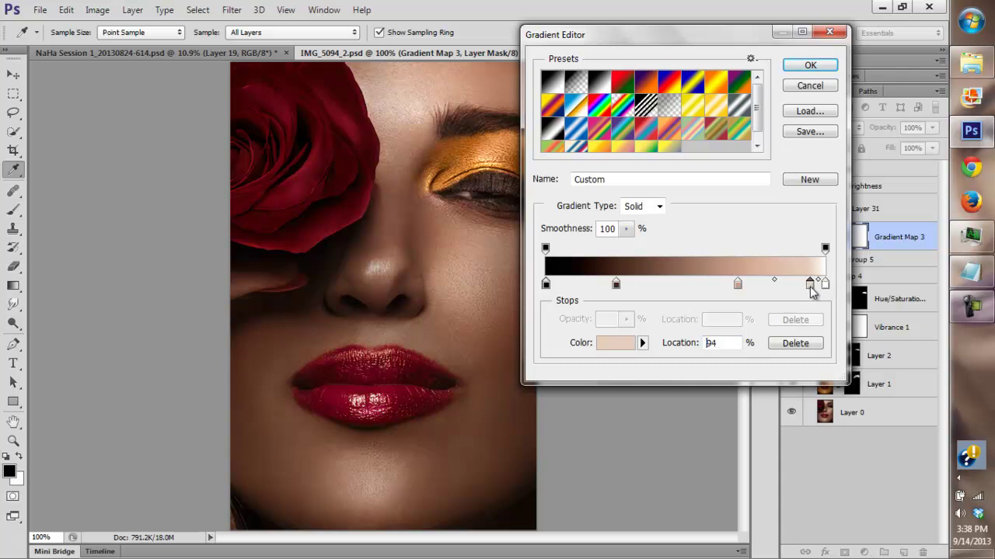
- Accept the edited gradient and switch Gradient Map 3 on, toning the portrait brown
{"action": "left_click", "coordinate": [808, 66]}
{"action": "key", "text": "z"}
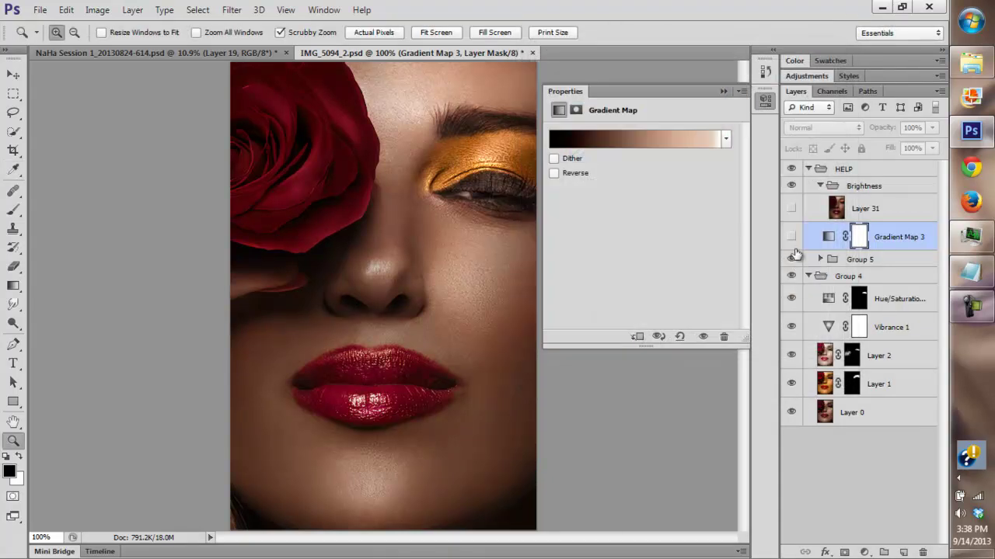
{"action": "left_click", "coordinate": [792, 238]}
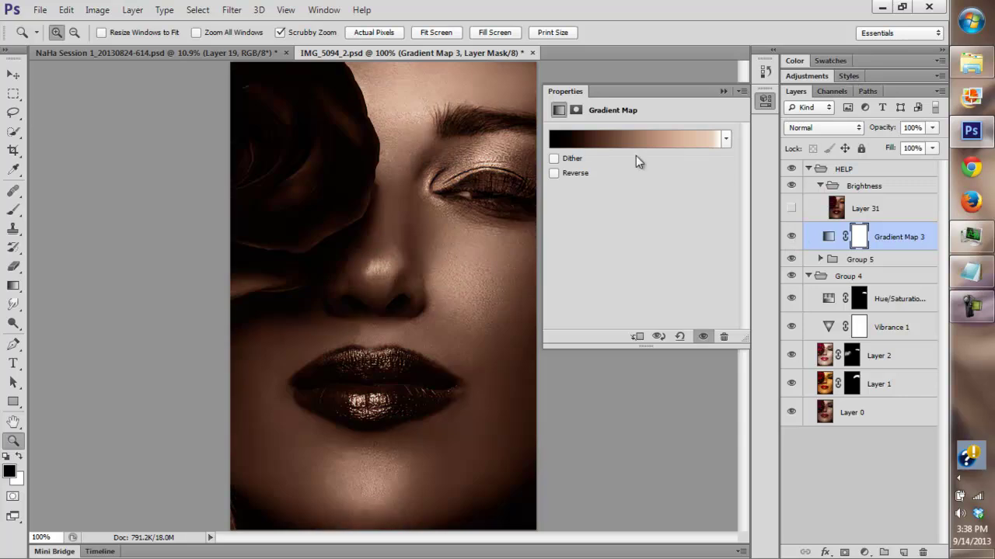
{"action": "left_click", "coordinate": [791, 236]}
{"action": "left_click", "coordinate": [791, 236]}
{"action": "left_click", "coordinate": [722, 91]}
- Zoom into the face, select Layer 31, and compare the toned image with the original
{"action": "left_click", "coordinate": [417, 306]}
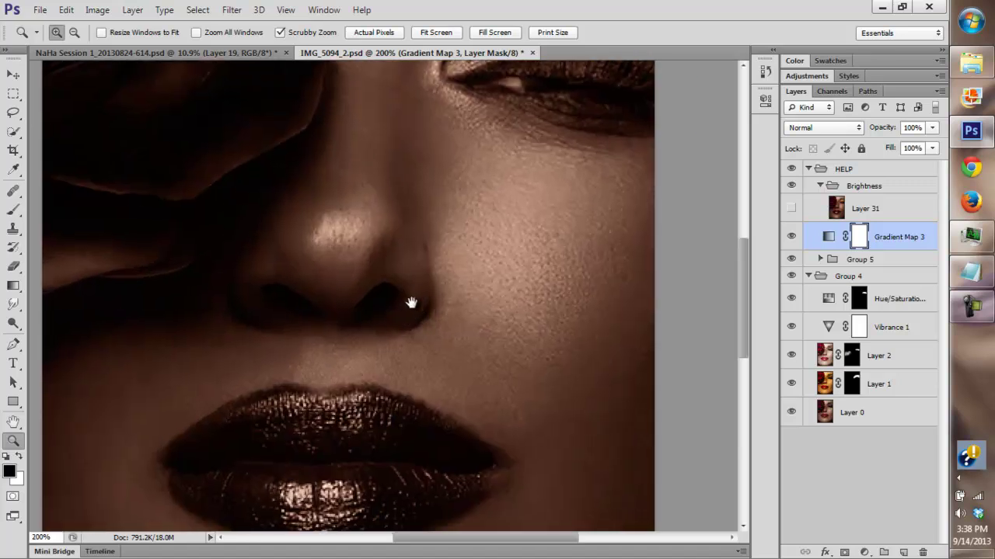
{"action": "left_click", "coordinate": [415, 303], "text": "alt"}
{"action": "left_click", "coordinate": [432, 293]}
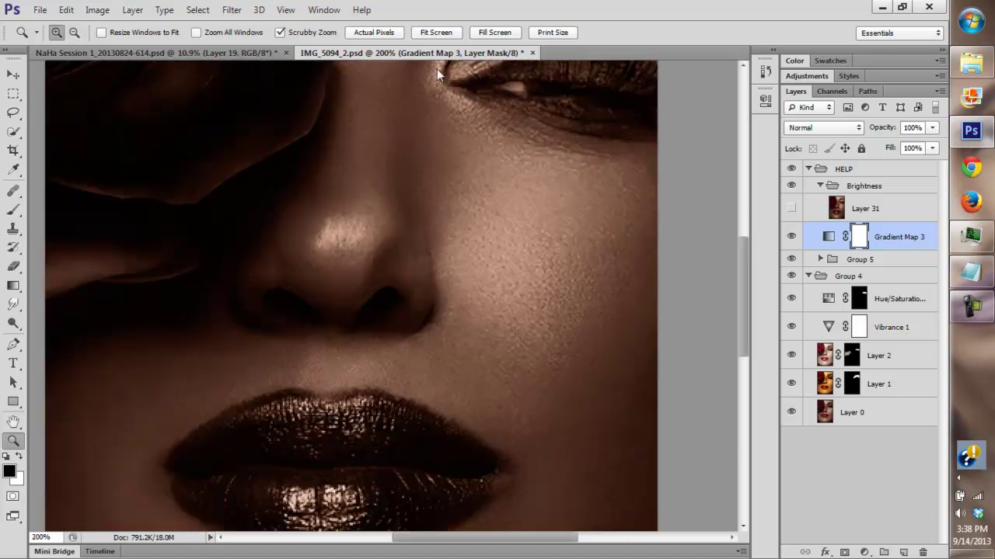
{"action": "left_click", "coordinate": [436, 32]}
{"action": "left_click", "coordinate": [887, 209]}
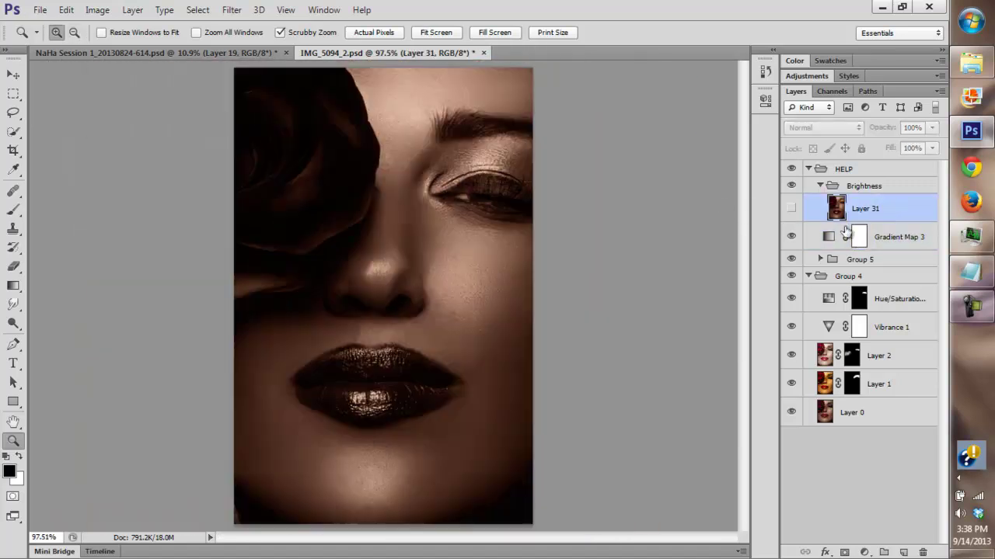
{"action": "left_click", "coordinate": [791, 236]}
{"action": "left_click", "coordinate": [791, 237]}
{"action": "left_click", "coordinate": [791, 237]}
{"action": "left_click", "coordinate": [791, 237]}
{"action": "left_click", "coordinate": [790, 237]}
{"action": "left_click", "coordinate": [791, 237]}
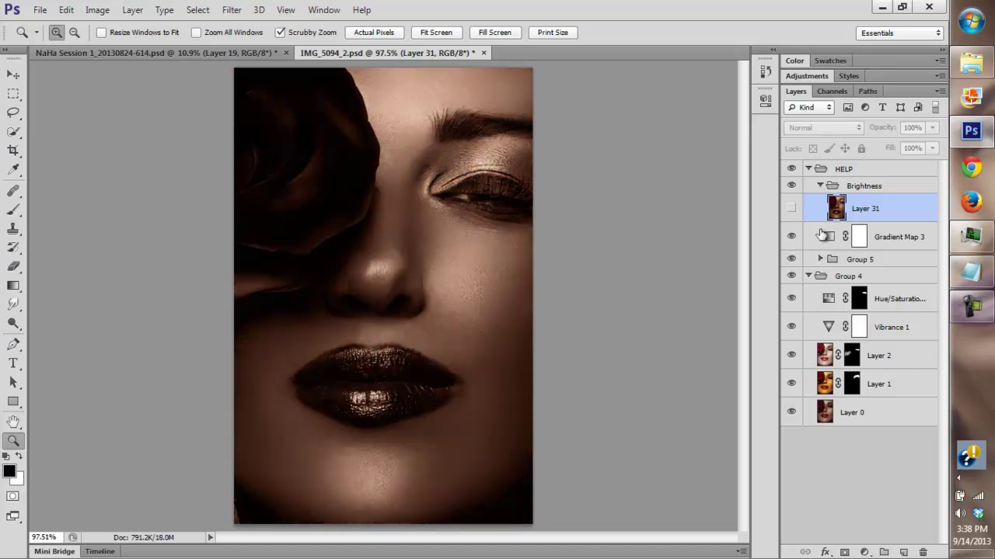
{"action": "left_click", "coordinate": [864, 552]}
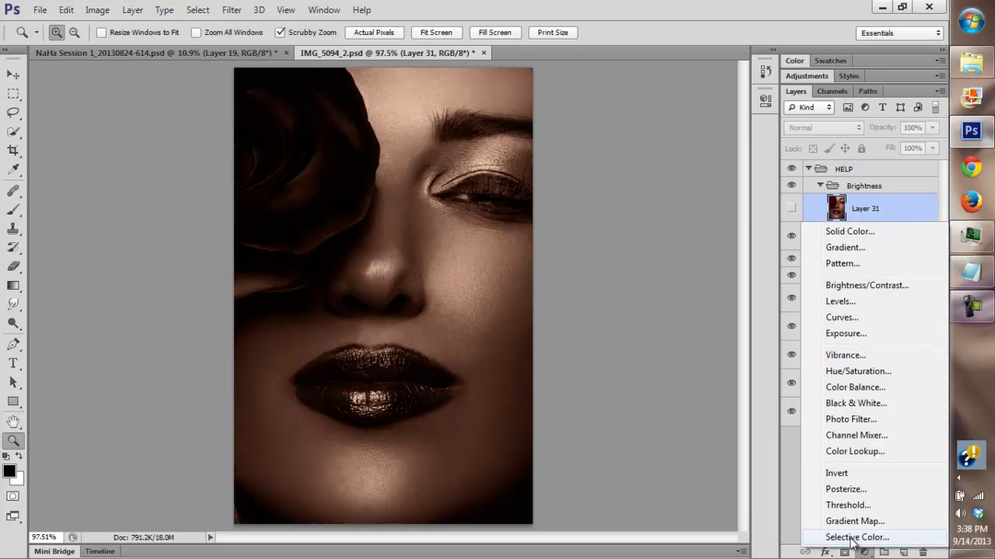
- Add a Hue/Saturation adjustment with Saturation at -100 and toggle it to check the result
{"action": "left_click", "coordinate": [858, 372]}
{"action": "left_click_drag", "start_coordinate": [610, 219], "coordinate": [522, 228]}
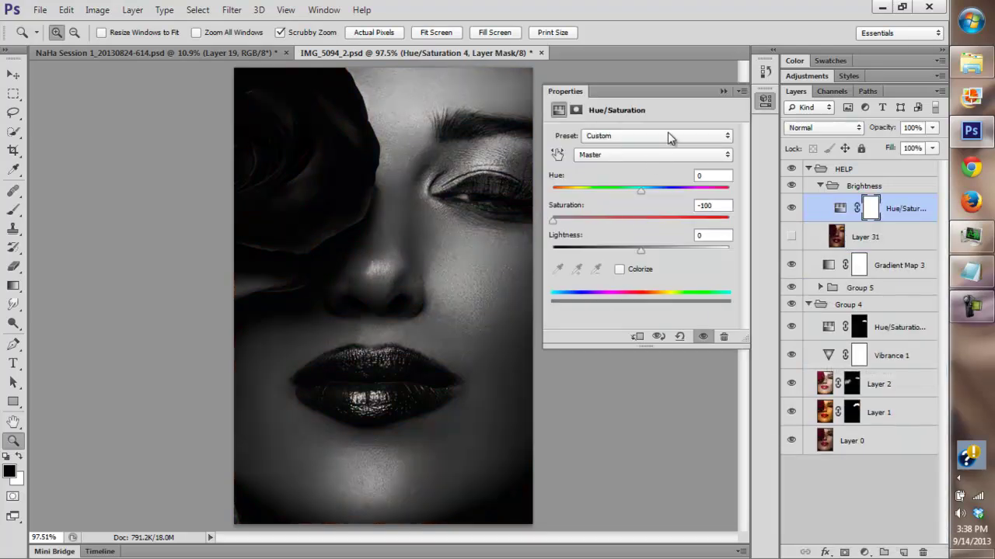
{"action": "left_click", "coordinate": [723, 92]}
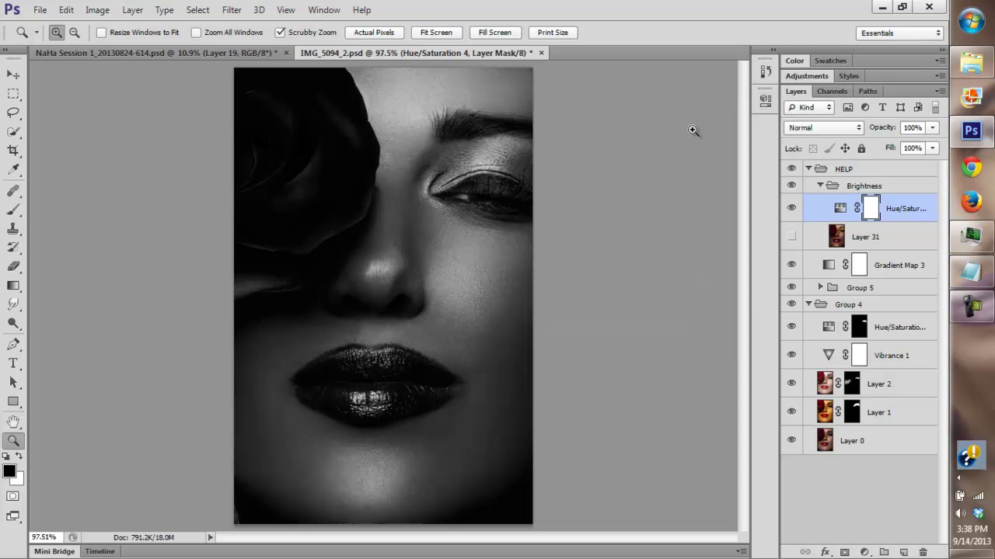
{"action": "left_click", "coordinate": [792, 210]}
{"action": "left_click", "coordinate": [792, 210]}
- Toggle Gradient Map 3 on and off repeatedly to compare its effect under the desaturation
{"action": "left_click", "coordinate": [791, 265]}
{"action": "left_click", "coordinate": [791, 266]}
{"action": "left_click", "coordinate": [790, 265]}
{"action": "left_click", "coordinate": [791, 265]}
{"action": "left_click", "coordinate": [792, 265]}
{"action": "left_click", "coordinate": [791, 265]}
{"action": "left_click", "coordinate": [792, 265]}
{"action": "left_click", "coordinate": [792, 265]}
{"action": "left_click", "coordinate": [792, 265]}
{"action": "left_click", "coordinate": [792, 265]}
{"action": "left_click", "coordinate": [793, 266]}
{"action": "left_click", "coordinate": [793, 267]}
{"action": "left_click", "coordinate": [790, 267]}
{"action": "left_click", "coordinate": [792, 266]}
- Zoom to 200% on the cheek and lips, compare with the gradient map, and select Gradient Map 3
{"action": "left_click", "coordinate": [474, 247]}
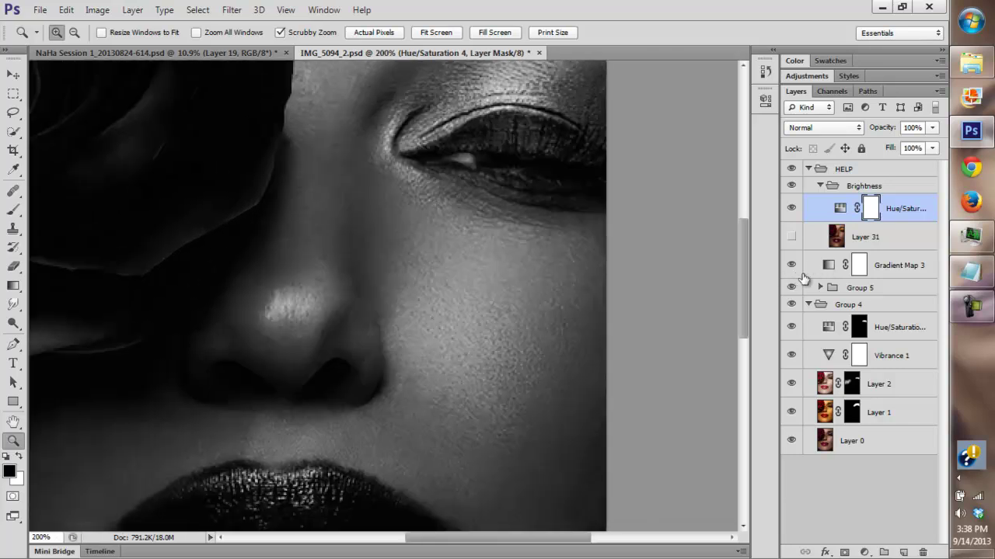
{"action": "left_click", "coordinate": [792, 266]}
{"action": "left_click", "coordinate": [792, 267]}
{"action": "left_click_drag", "start_coordinate": [446, 434], "coordinate": [463, 255]}
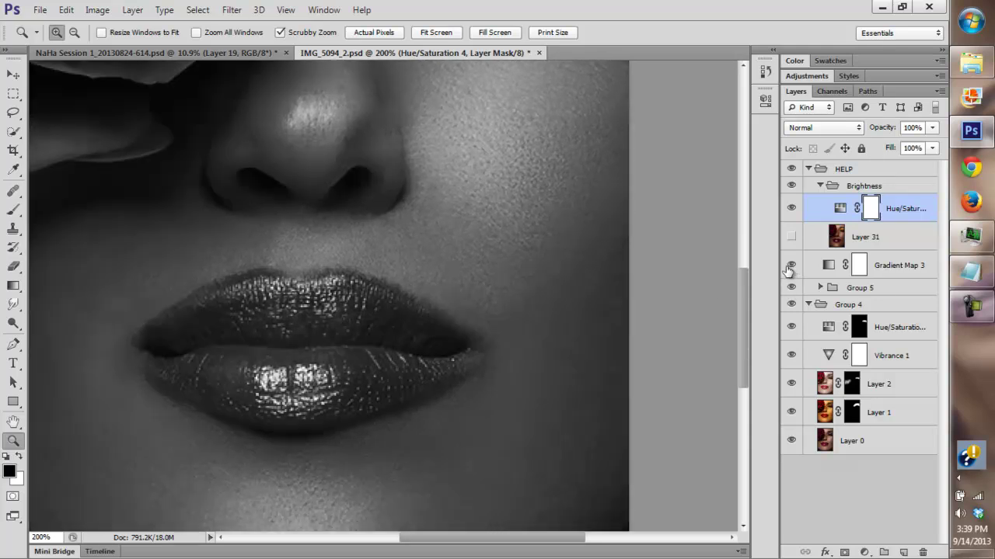
{"action": "left_click_drag", "start_coordinate": [558, 268], "coordinate": [600, 282]}
{"action": "left_click", "coordinate": [792, 266]}
{"action": "left_click", "coordinate": [792, 266]}
{"action": "left_click", "coordinate": [822, 265]}
- Move Gradient Map 3's dark brown stop left to 21% and accept the gradient
{"action": "left_click", "coordinate": [821, 265]}
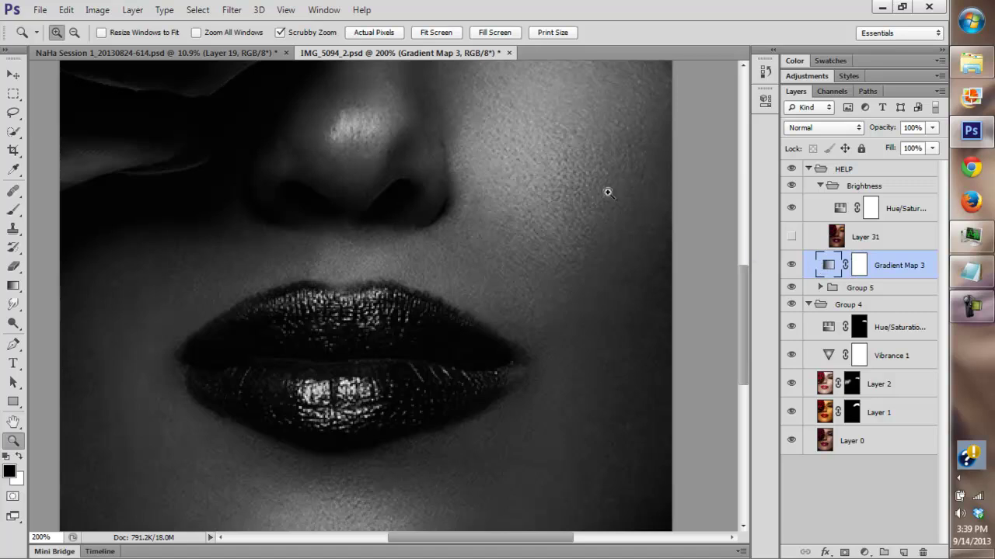
{"action": "double_click", "coordinate": [828, 265]}
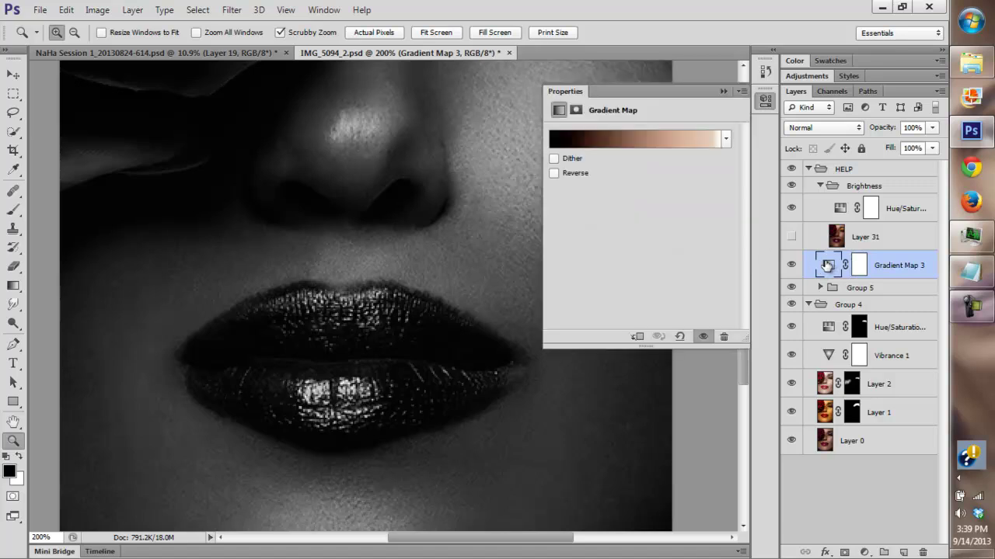
{"action": "left_click", "coordinate": [616, 139]}
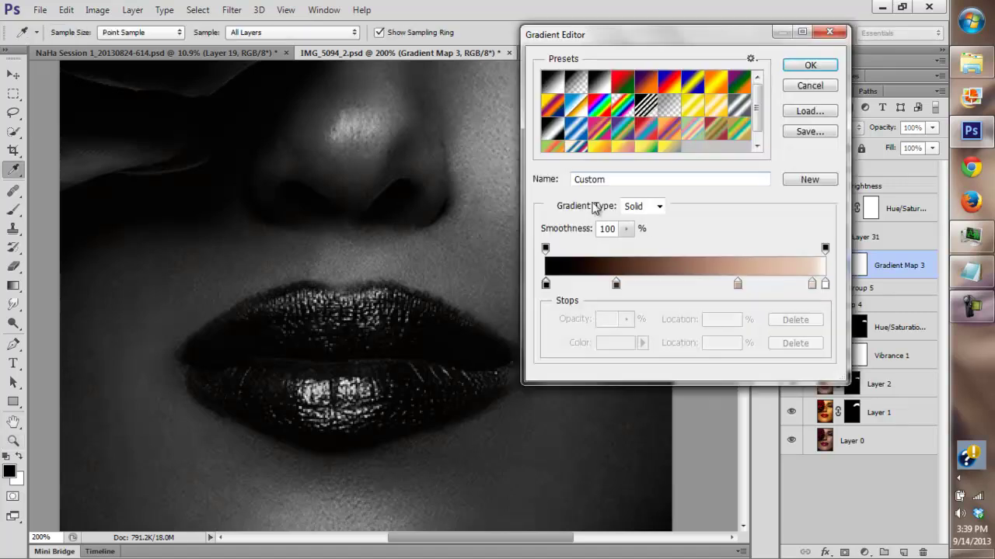
{"action": "left_click", "coordinate": [737, 286]}
{"action": "left_click", "coordinate": [788, 345]}
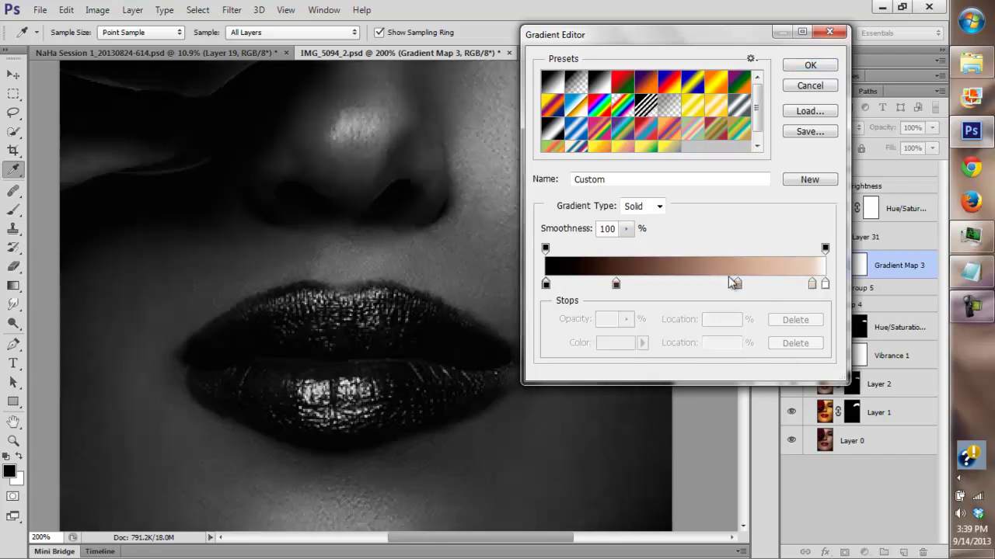
{"action": "left_click", "coordinate": [735, 283]}
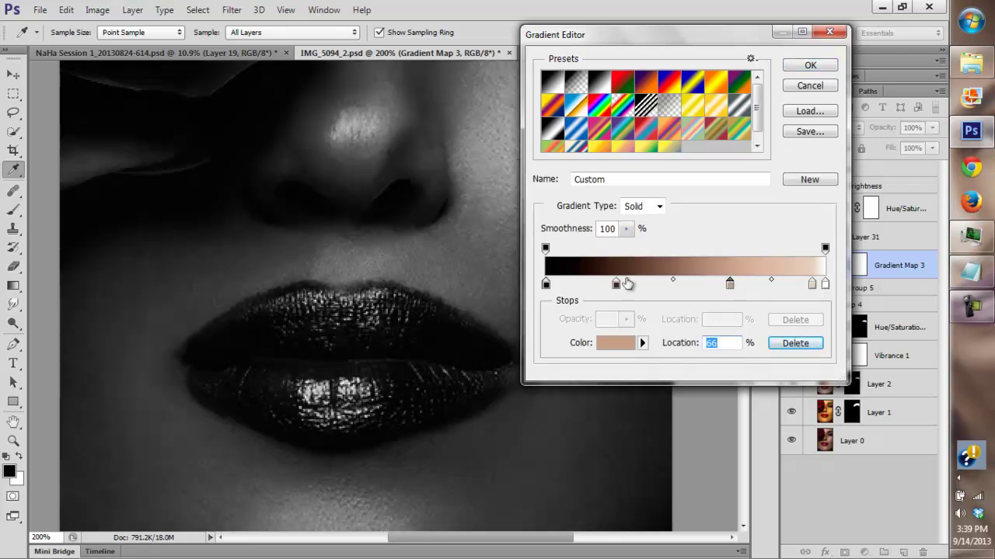
{"action": "left_click", "coordinate": [617, 285]}
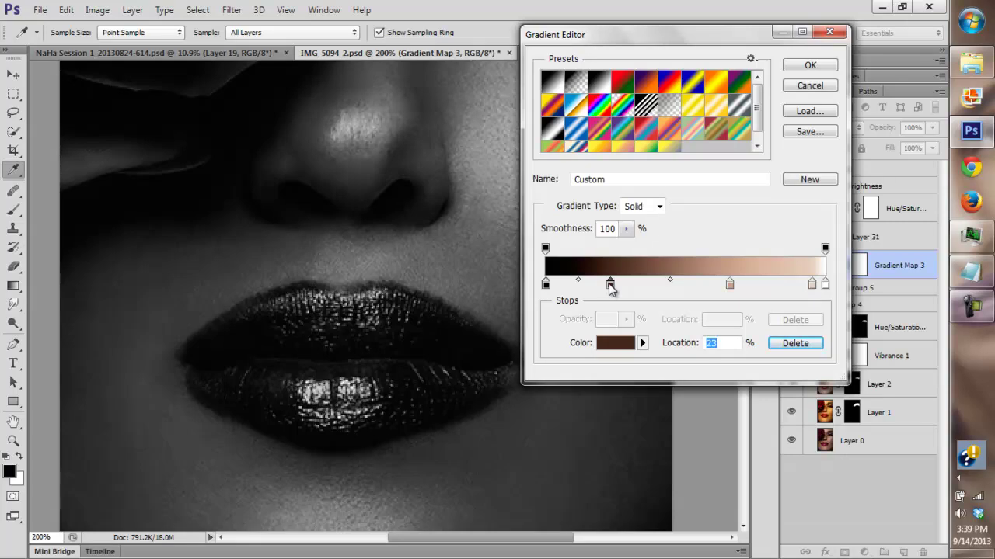
{"action": "left_click_drag", "start_coordinate": [611, 288], "coordinate": [603, 286]}
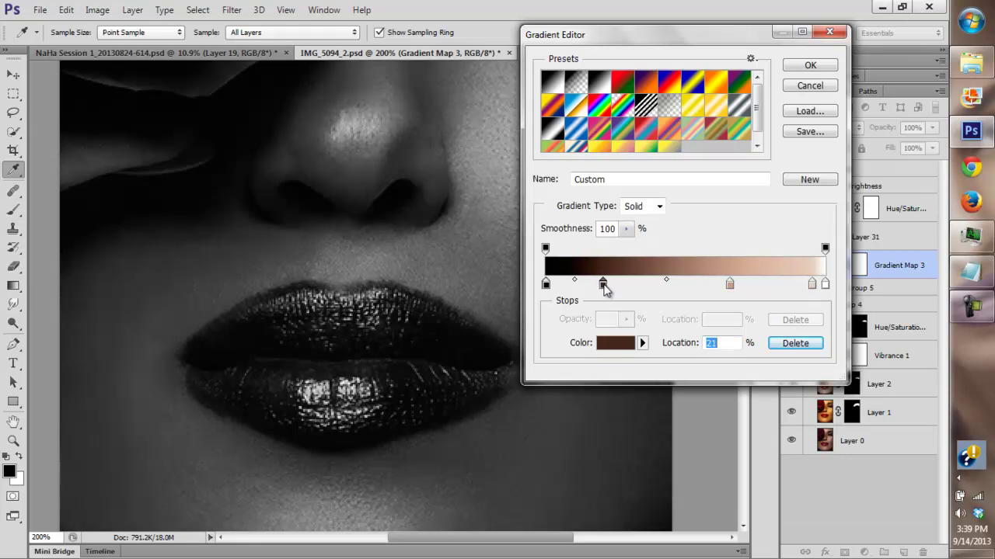
{"action": "left_click", "coordinate": [808, 69]}
{"action": "key", "text": "z"}
- Fit the image on screen, compare with the map off, then shift the dark brown stop to 17%
{"action": "left_click", "coordinate": [435, 33]}
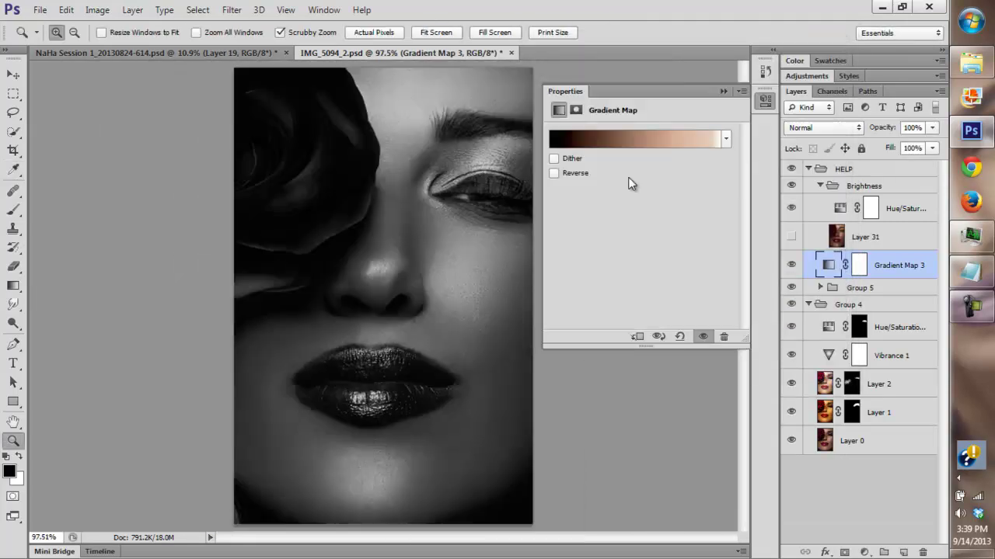
{"action": "left_click", "coordinate": [786, 263]}
{"action": "left_click", "coordinate": [789, 262]}
{"action": "left_click", "coordinate": [620, 140]}
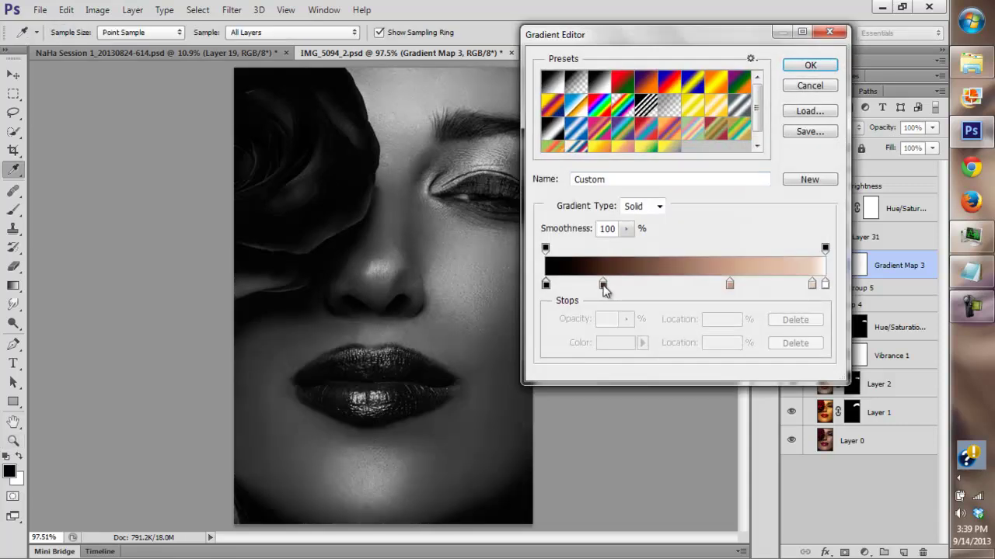
{"action": "left_click", "coordinate": [602, 286]}
{"action": "left_click_drag", "start_coordinate": [598, 283], "coordinate": [592, 283]}
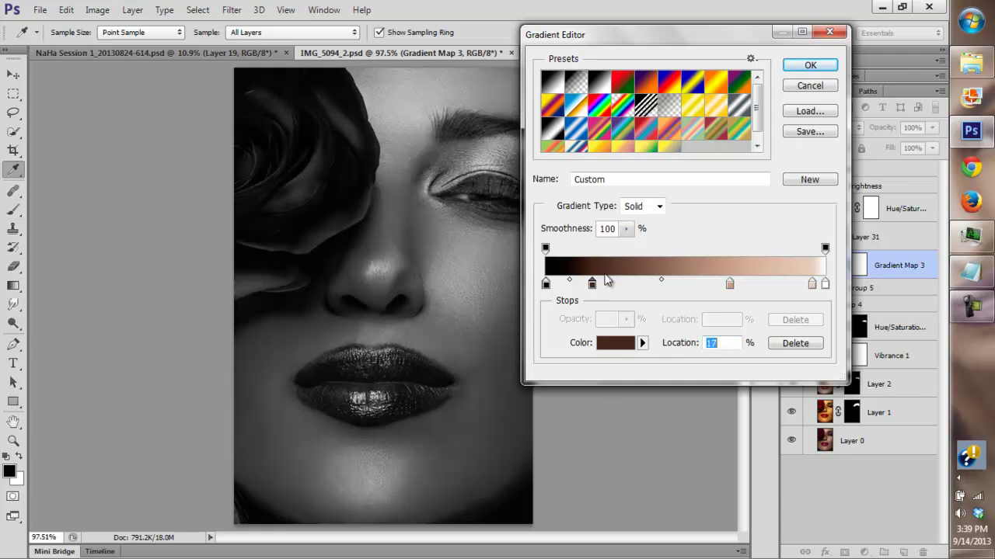
{"action": "left_click", "coordinate": [808, 65]}
- Toggle Gradient Map 3 on and off repeatedly to compare, leaving it hidden
{"action": "left_click", "coordinate": [792, 265]}
{"action": "left_click", "coordinate": [792, 265]}
{"action": "left_click", "coordinate": [792, 265]}
{"action": "left_click", "coordinate": [792, 265]}
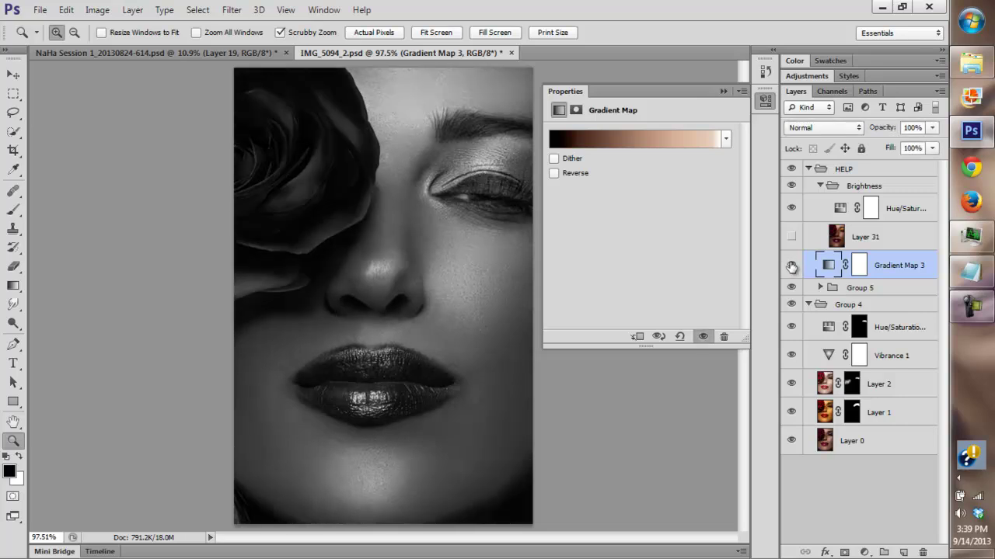
{"action": "left_click", "coordinate": [791, 266]}
{"action": "left_click", "coordinate": [792, 265]}
{"action": "left_click", "coordinate": [792, 266]}
{"action": "left_click", "coordinate": [792, 266]}
{"action": "left_click", "coordinate": [791, 265]}
{"action": "left_click", "coordinate": [791, 267]}
{"action": "left_click", "coordinate": [791, 266]}
{"action": "left_click", "coordinate": [791, 267]}
{"action": "left_click", "coordinate": [791, 268]}
{"action": "left_click", "coordinate": [791, 267]}
- Zoom to 300% around the nose and lips and compare the portrait with and without the gradient map
{"action": "left_click", "coordinate": [422, 316]}
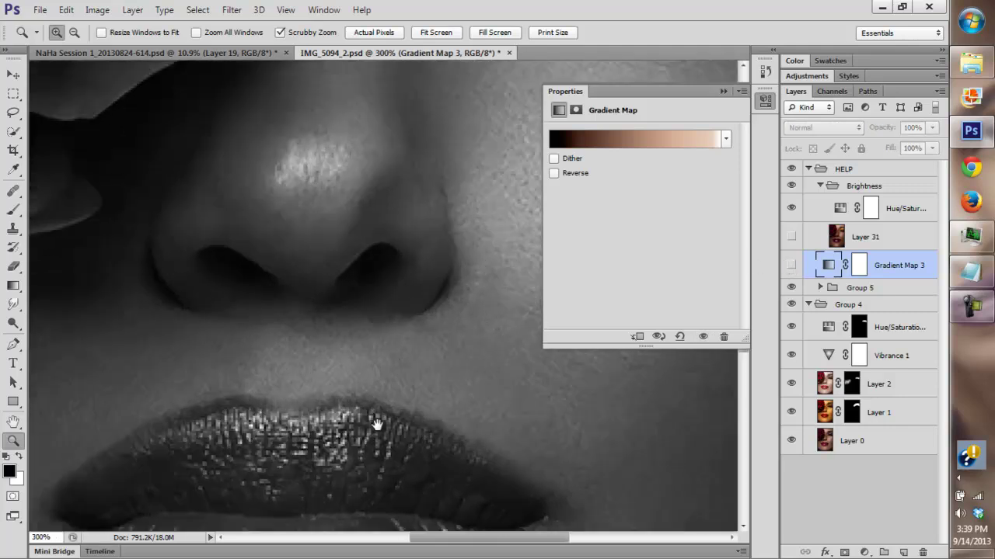
{"action": "left_click", "coordinate": [361, 349]}
{"action": "left_click", "coordinate": [705, 92]}
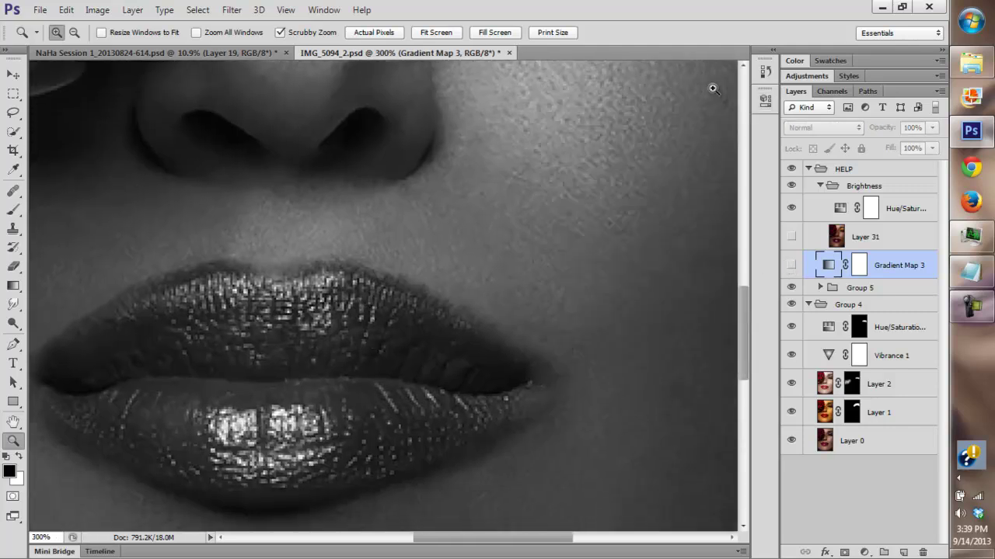
{"action": "scroll", "coordinate": [522, 309], "scroll_direction": "up", "scroll_amount": 3}
{"action": "scroll", "coordinate": [501, 315], "scroll_direction": "right", "scroll_amount": 2}
{"action": "left_click", "coordinate": [791, 265]}
{"action": "left_click", "coordinate": [791, 265]}
{"action": "left_click", "coordinate": [790, 264]}
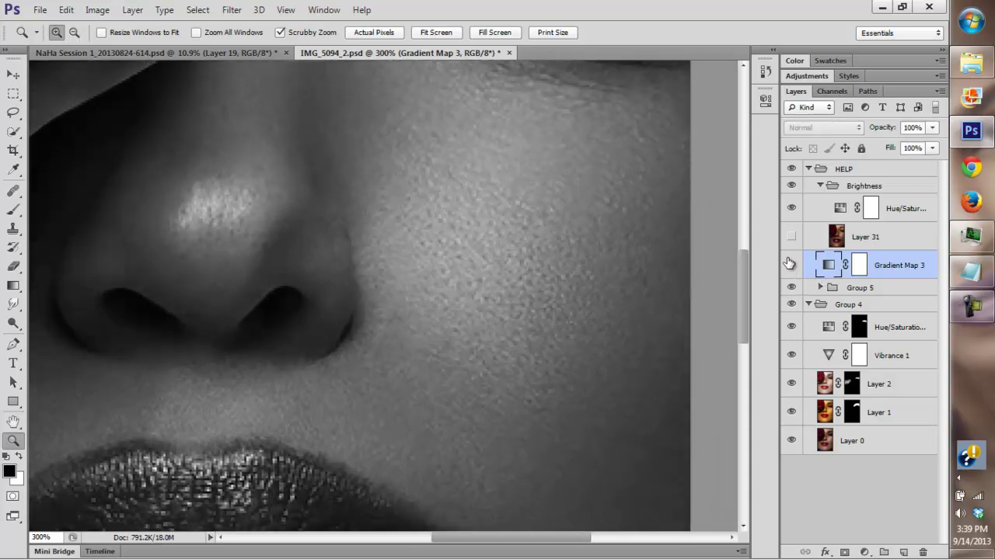
- Review the gradient without changes, then toggle the map off and on again to compare
{"action": "double_click", "coordinate": [821, 266]}
{"action": "left_click", "coordinate": [563, 138]}
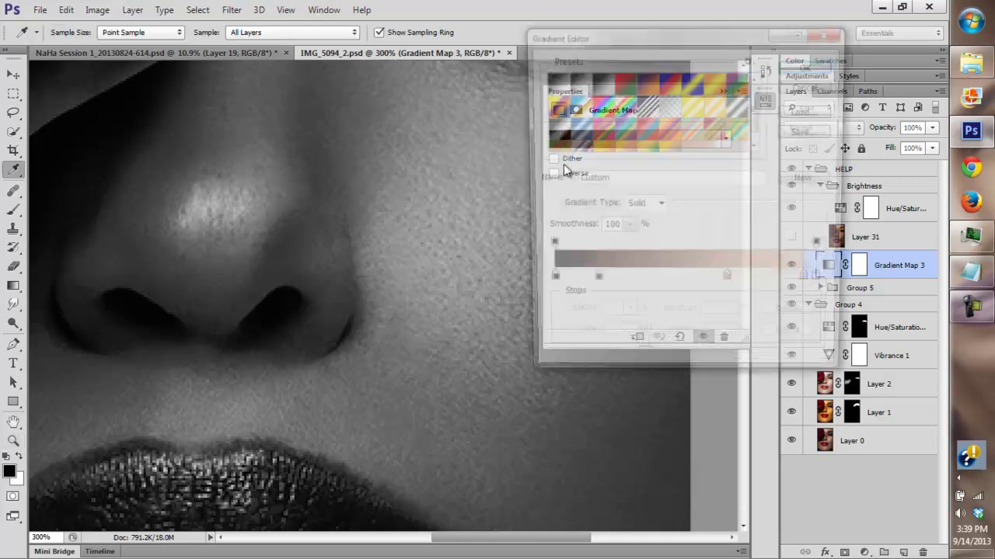
{"action": "left_click", "coordinate": [593, 285]}
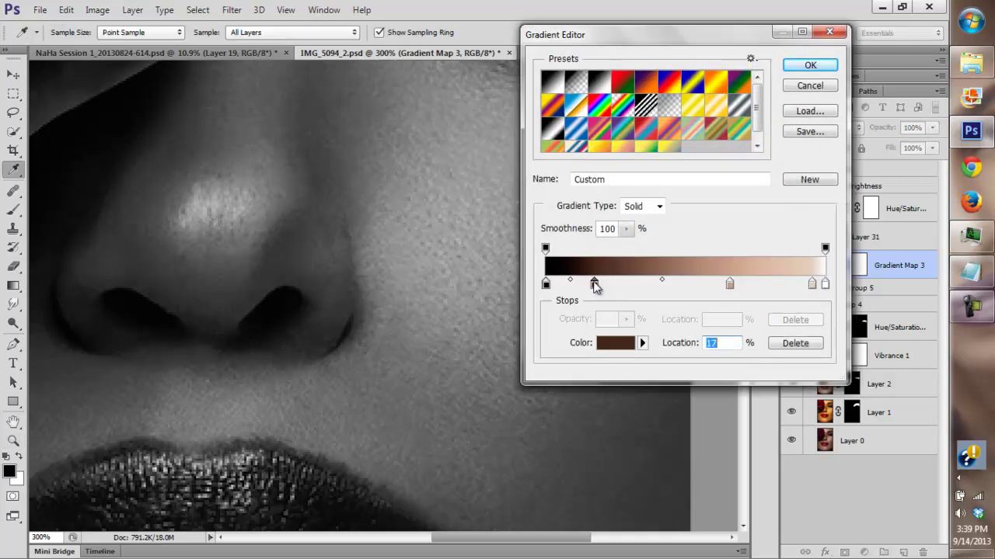
{"action": "left_click", "coordinate": [825, 67]}
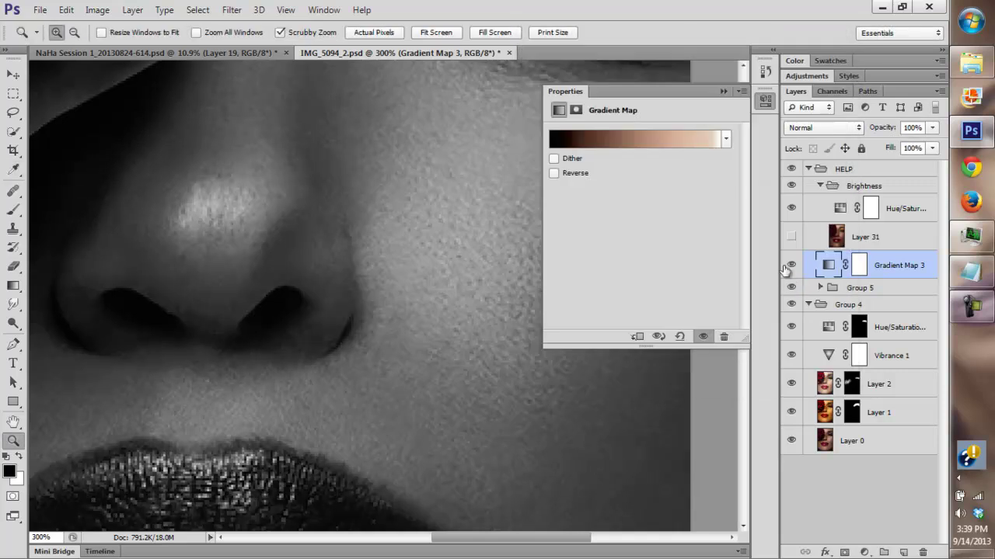
{"action": "left_click", "coordinate": [789, 265]}
{"action": "left_click", "coordinate": [791, 265]}
{"action": "left_click", "coordinate": [790, 265]}
{"action": "left_click", "coordinate": [791, 265]}
- Shift the brown-to-tan midpoint right to 58% and compare the result
{"action": "left_click", "coordinate": [632, 140]}
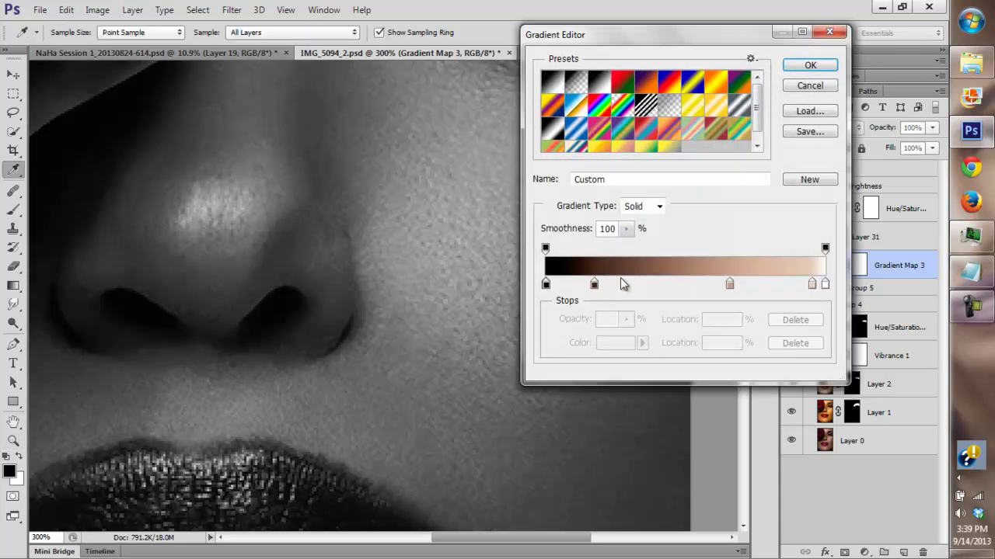
{"action": "left_click", "coordinate": [595, 285]}
{"action": "left_click", "coordinate": [665, 282]}
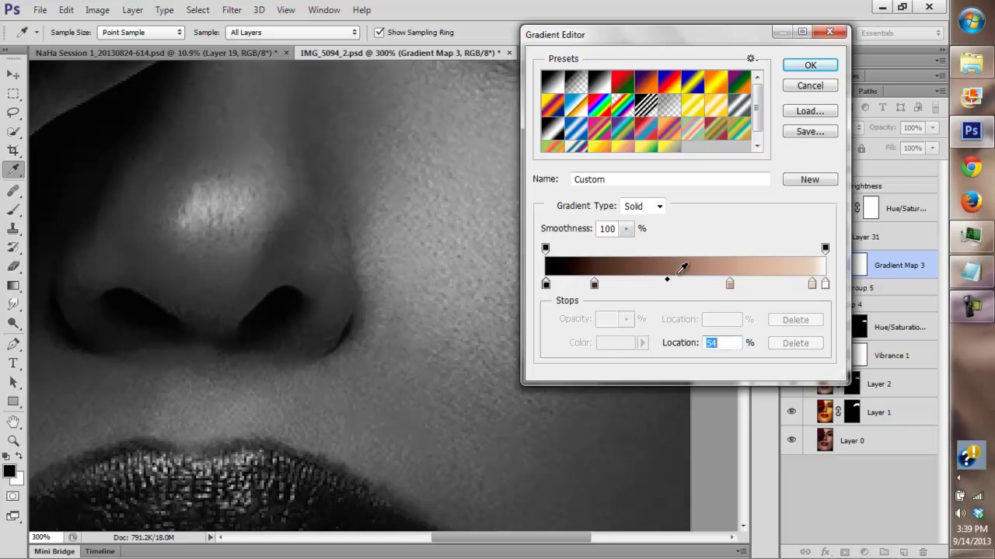
{"action": "left_click_drag", "start_coordinate": [669, 284], "coordinate": [679, 284]}
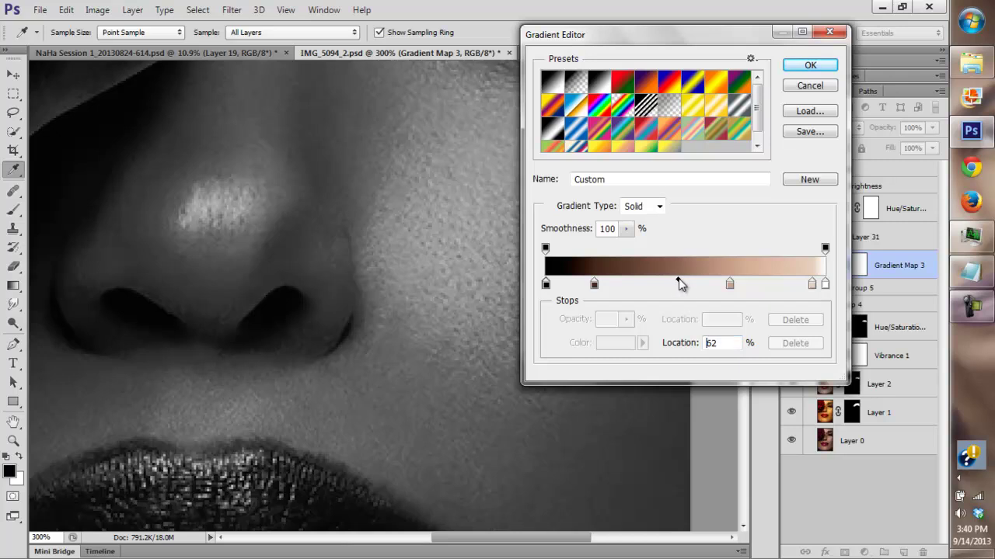
{"action": "left_click", "coordinate": [809, 66]}
{"action": "left_click", "coordinate": [791, 265]}
{"action": "left_click", "coordinate": [791, 265]}
- Move the light tan stop to 66% and the dark brown stop to 20%
{"action": "left_click", "coordinate": [648, 142]}
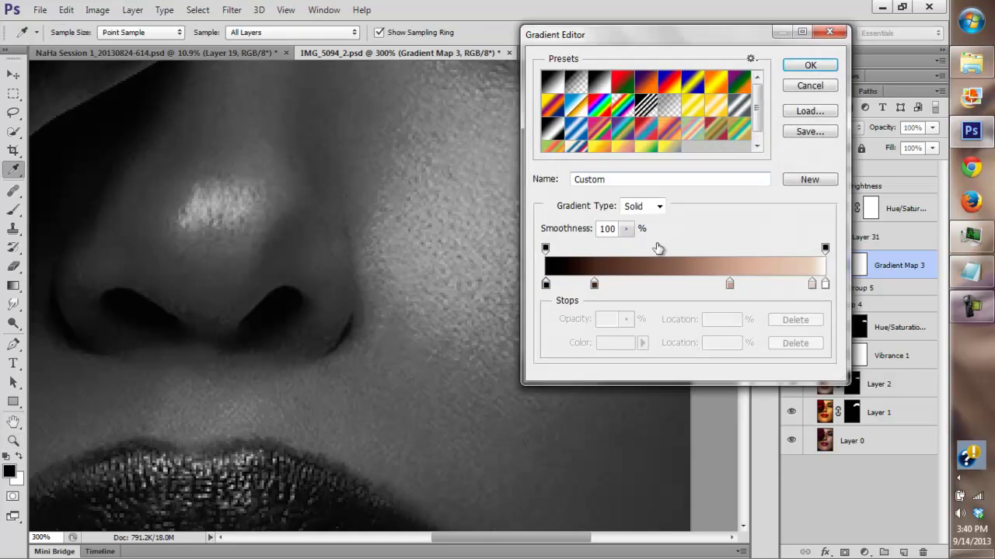
{"action": "left_click", "coordinate": [729, 285]}
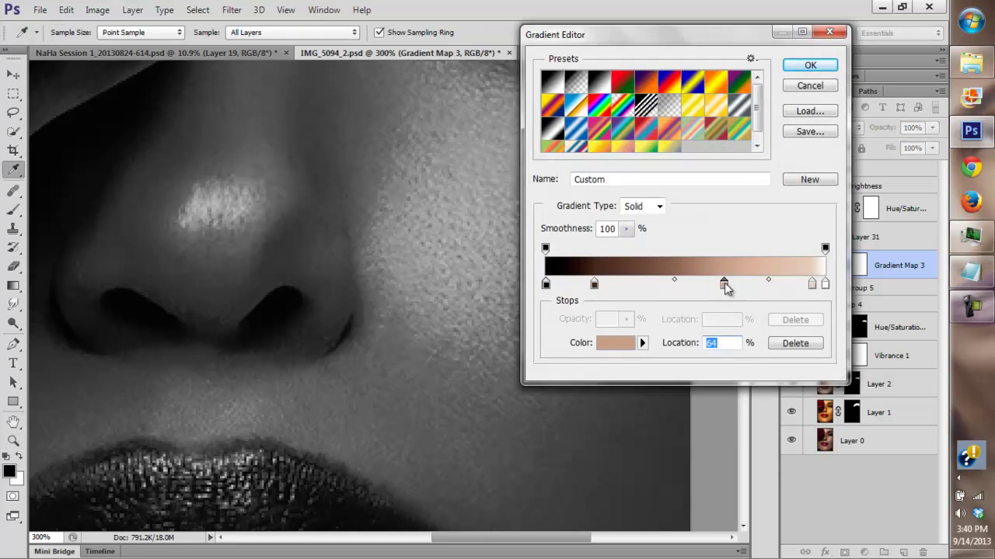
{"action": "left_click_drag", "start_coordinate": [728, 286], "coordinate": [732, 286]}
{"action": "left_click_drag", "start_coordinate": [595, 285], "coordinate": [600, 286]}
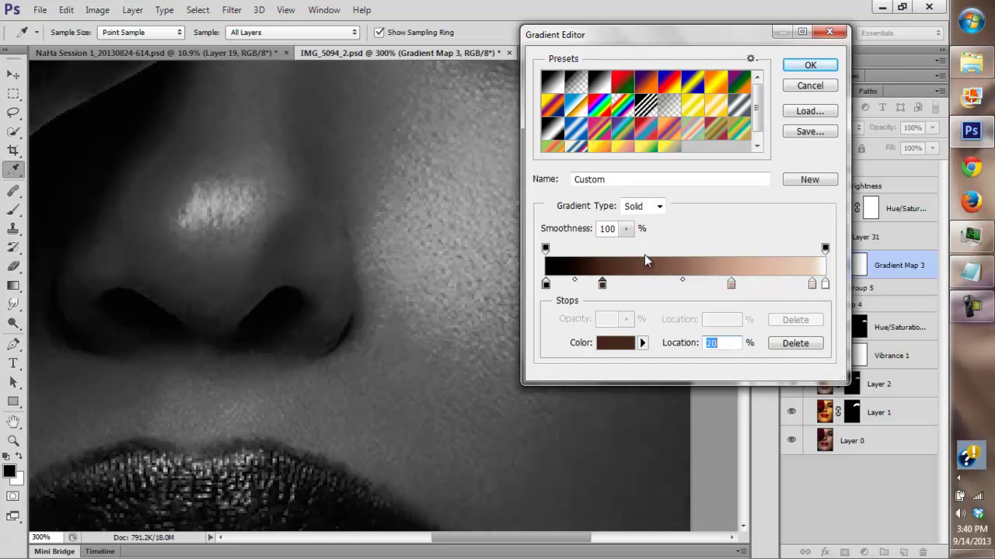
{"action": "left_click", "coordinate": [808, 66]}
- Try a new colour stop at 45%, remove it again, and confirm the midpoint stays at 58%
{"action": "key", "text": "z"}
{"action": "left_click", "coordinate": [790, 265]}
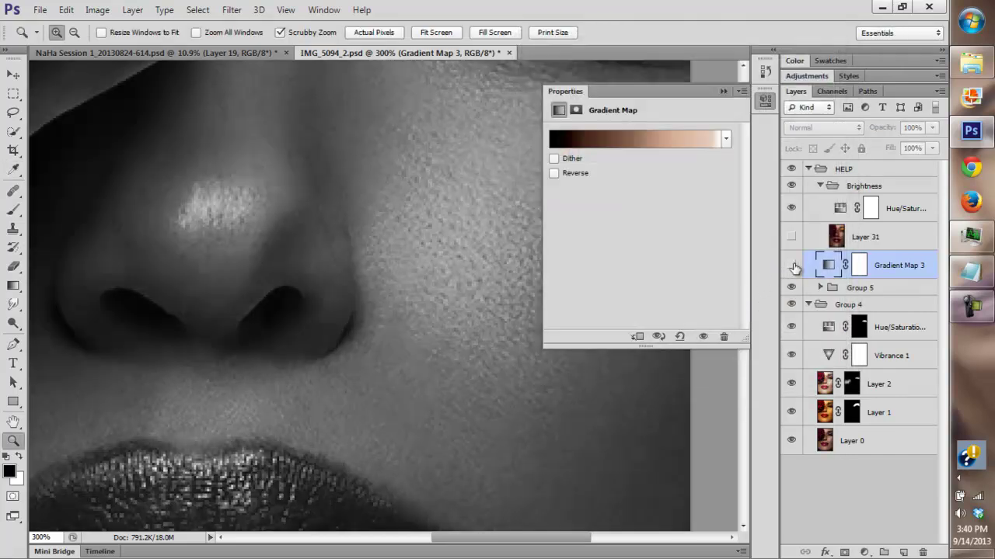
{"action": "left_click", "coordinate": [790, 265]}
{"action": "left_click", "coordinate": [829, 267]}
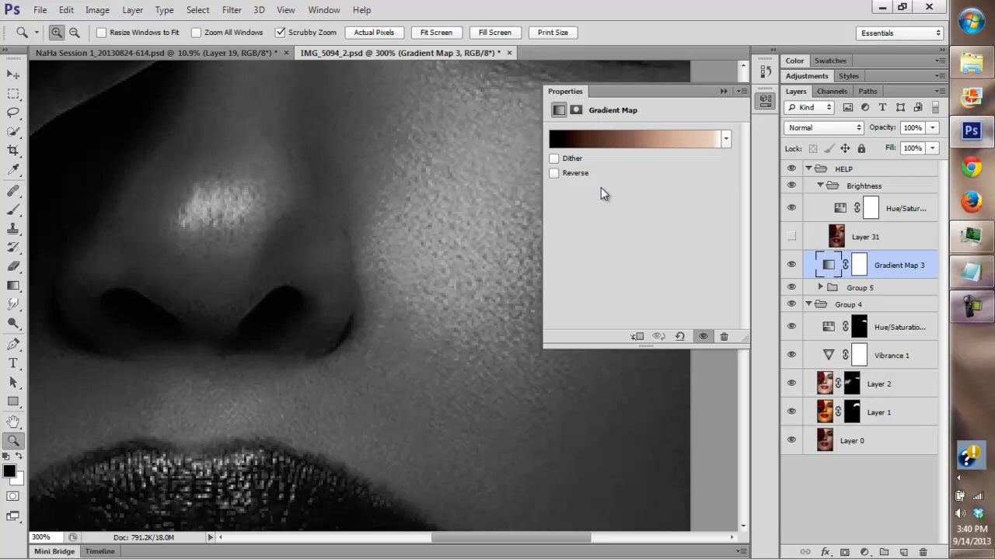
{"action": "left_click", "coordinate": [591, 143]}
{"action": "left_click", "coordinate": [661, 286]}
{"action": "mouse_move", "coordinate": [661, 286]}
{"action": "left_mouse_down"}
{"action": "mouse_move", "coordinate": [680, 280]}
{"action": "mouse_move", "coordinate": [673, 287]}
{"action": "left_mouse_up"}
{"action": "left_click", "coordinate": [775, 345]}
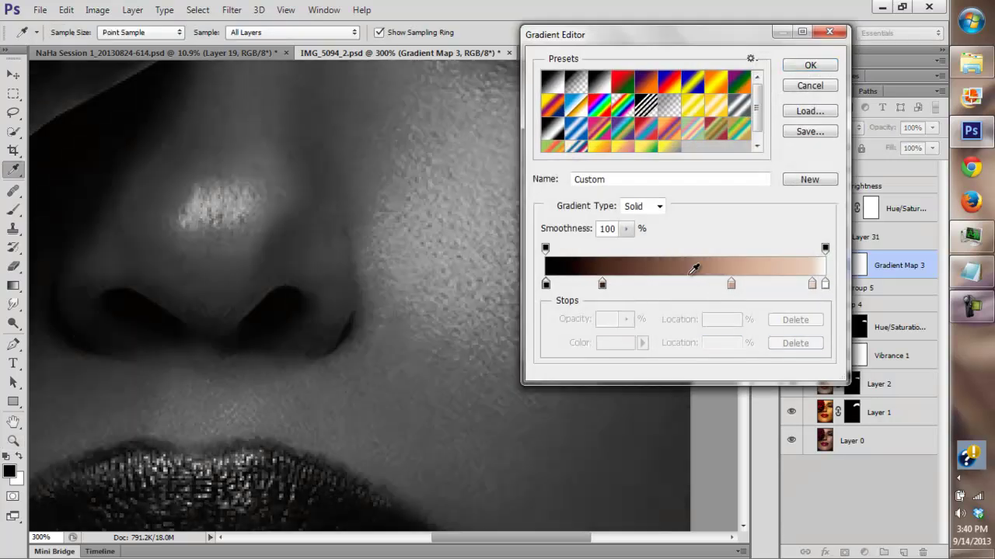
{"action": "left_click", "coordinate": [602, 285]}
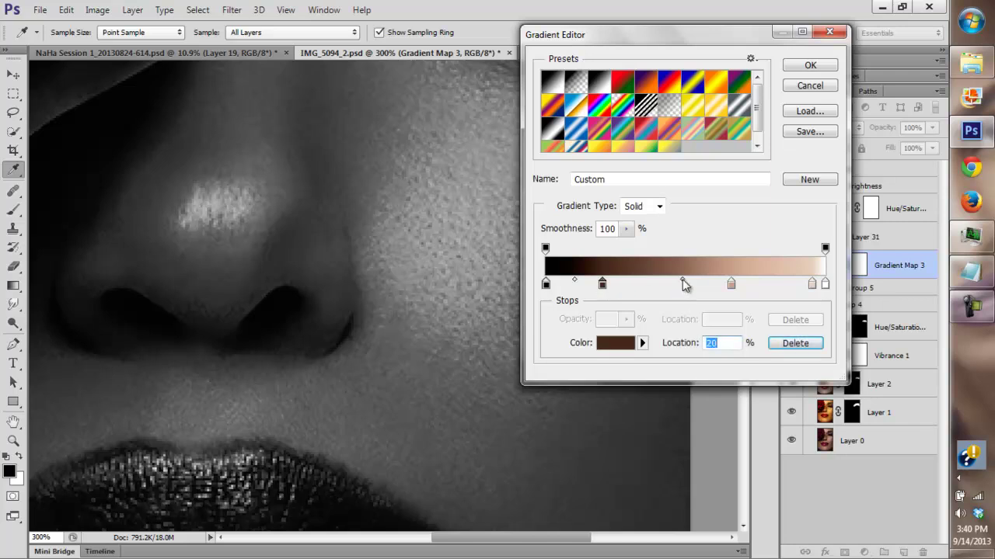
{"action": "left_click", "coordinate": [678, 281]}
{"action": "left_click", "coordinate": [677, 283]}
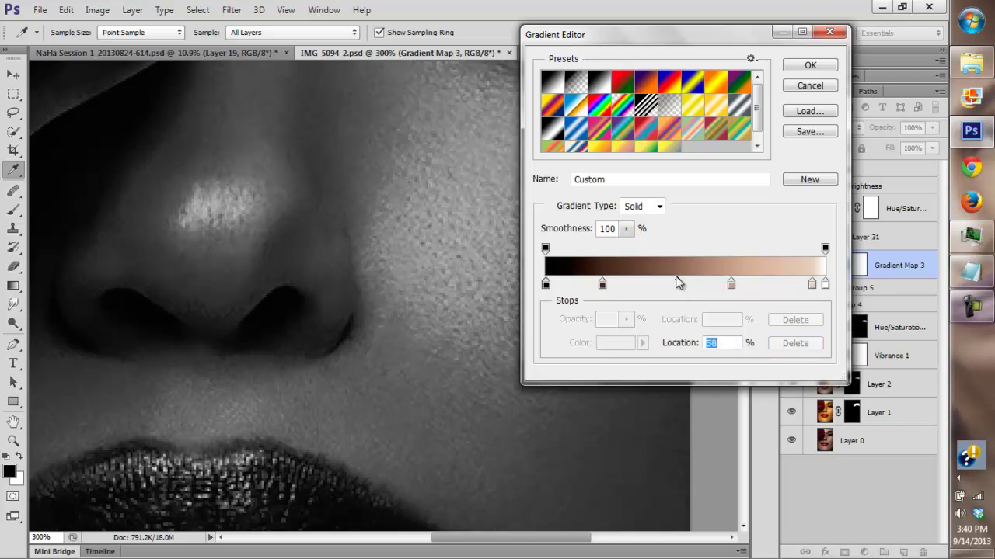
{"action": "left_click", "coordinate": [811, 69]}
- Compare with the map off, then move the dark brown stop to 19%
{"action": "left_click", "coordinate": [790, 265]}
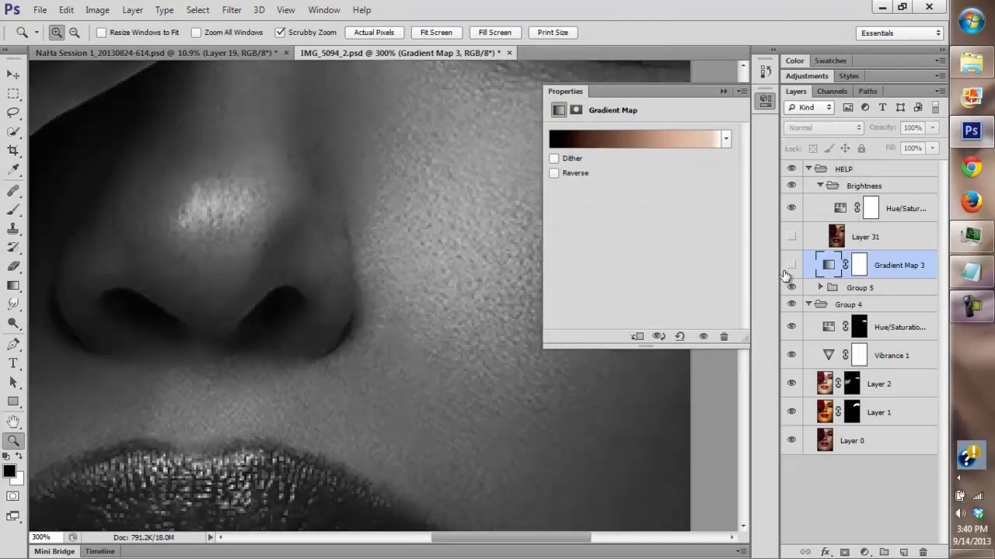
{"action": "left_click", "coordinate": [791, 265]}
{"action": "left_click", "coordinate": [790, 265]}
{"action": "left_click", "coordinate": [791, 265]}
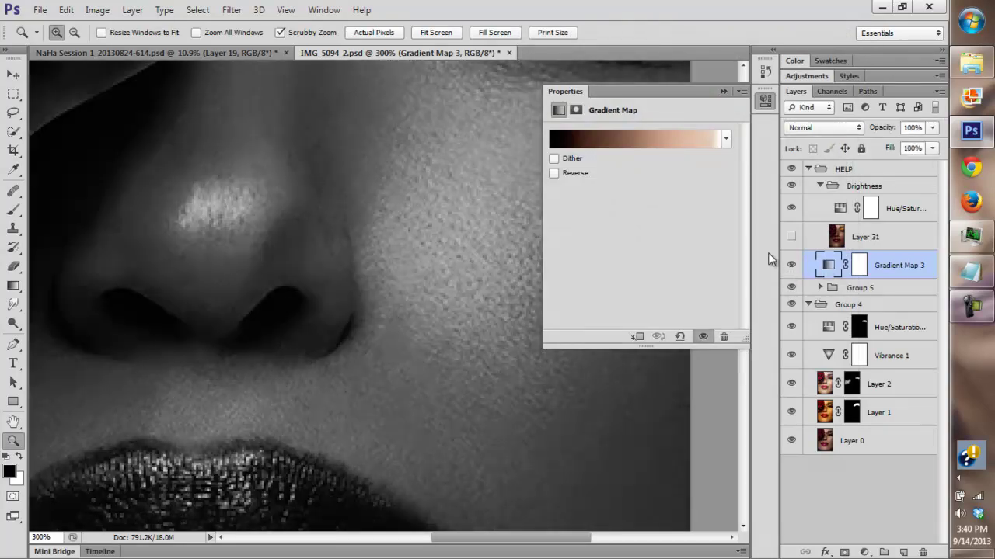
{"action": "left_click", "coordinate": [634, 140]}
{"action": "left_click_drag", "start_coordinate": [604, 286], "coordinate": [598, 284]}
{"action": "left_click", "coordinate": [808, 67]}
- Recheck the 19% gradient and toggle the map on and off to compare
{"action": "left_click", "coordinate": [791, 265]}
{"action": "left_click", "coordinate": [790, 265]}
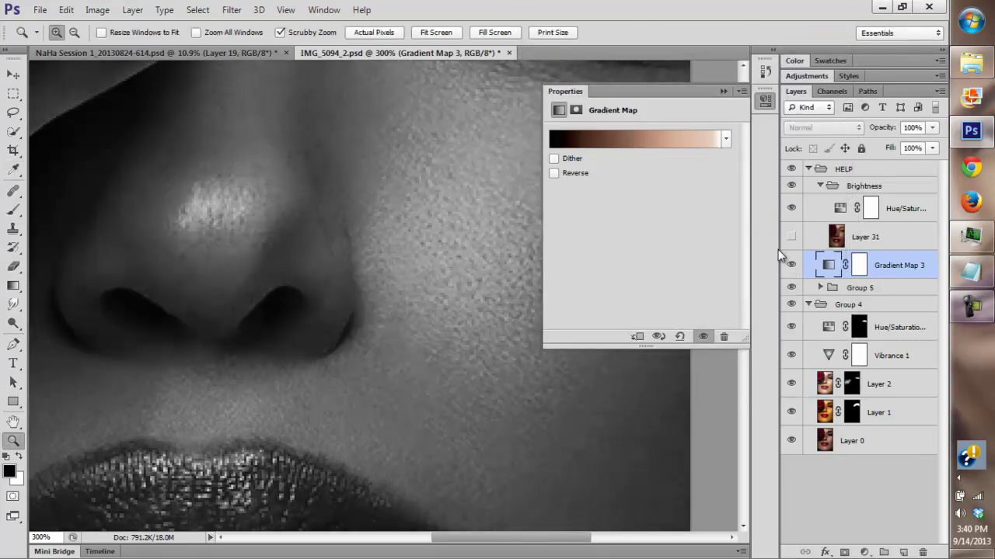
{"action": "left_click", "coordinate": [647, 143]}
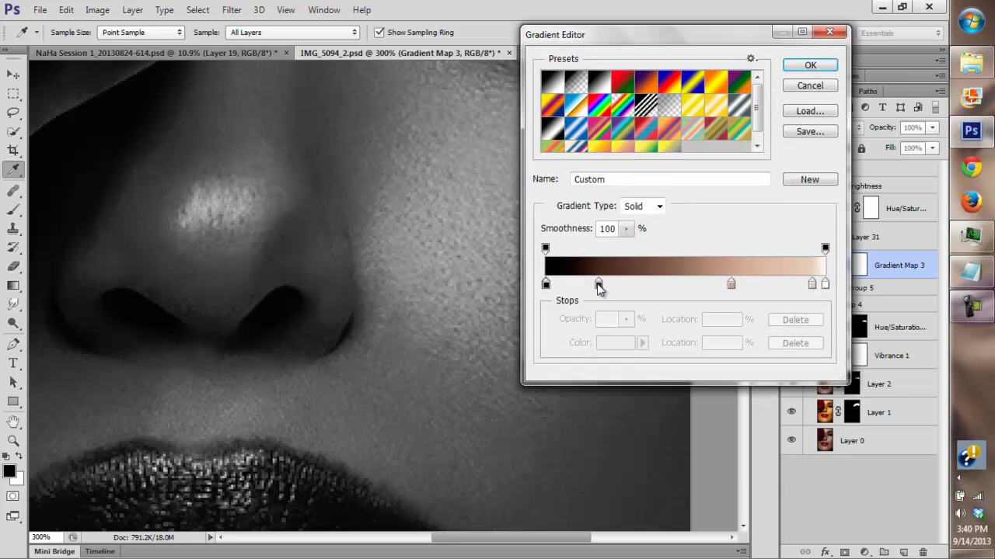
{"action": "left_click", "coordinate": [598, 284]}
{"action": "key", "text": "z"}
{"action": "left_click", "coordinate": [810, 66]}
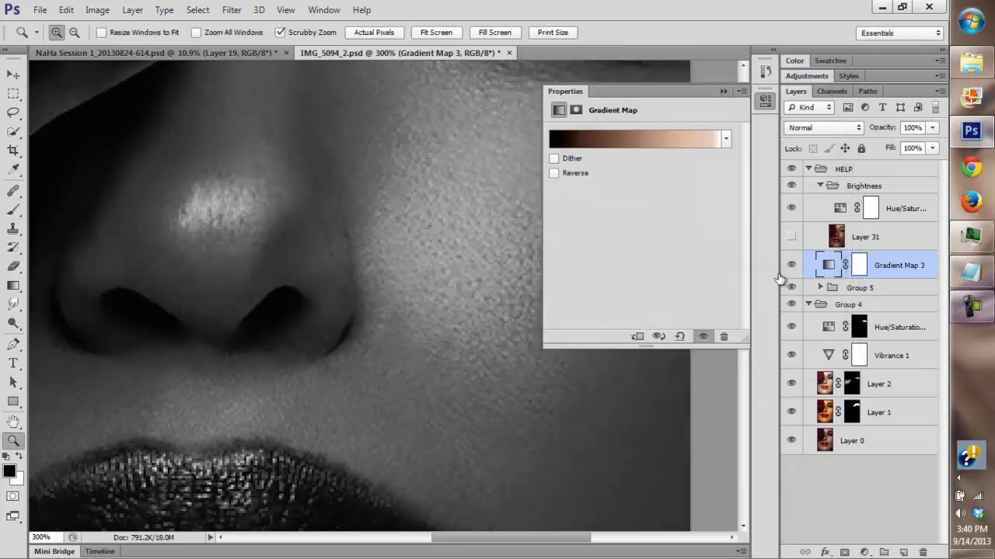
{"action": "left_click", "coordinate": [791, 267]}
{"action": "left_click", "coordinate": [791, 266]}
{"action": "left_click", "coordinate": [791, 266]}
{"action": "left_click", "coordinate": [791, 266]}
{"action": "left_click", "coordinate": [791, 267]}
{"action": "left_click", "coordinate": [791, 267]}
- Pan the view to frame the eye, leaving the gradient map switched on
{"action": "left_click_drag", "start_coordinate": [524, 256], "coordinate": [478, 214]}
{"action": "left_click", "coordinate": [722, 92]}
{"action": "left_click", "coordinate": [791, 265]}
{"action": "left_click", "coordinate": [791, 265]}
{"action": "left_click_drag", "start_coordinate": [341, 298], "coordinate": [340, 381]}
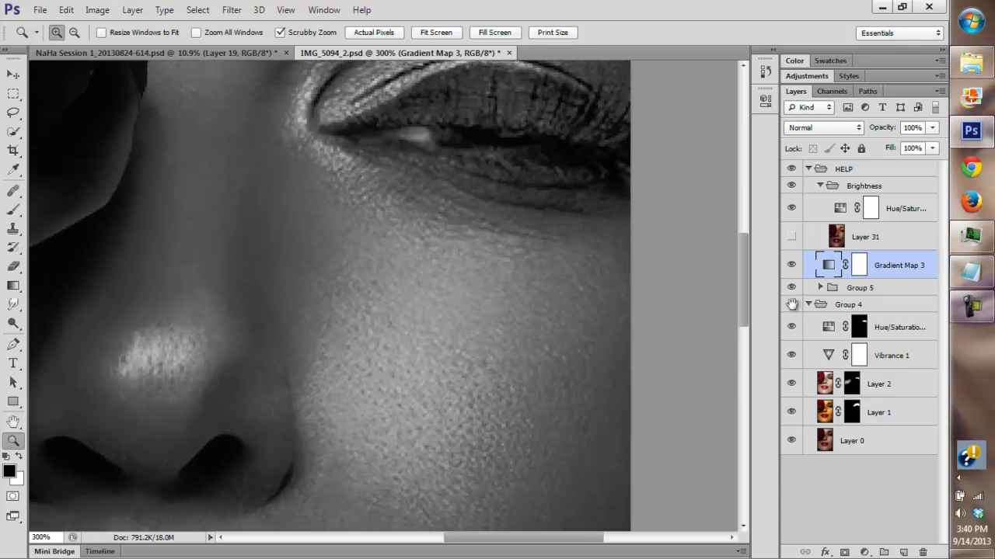
{"action": "left_click_drag", "start_coordinate": [633, 349], "coordinate": [649, 340]}
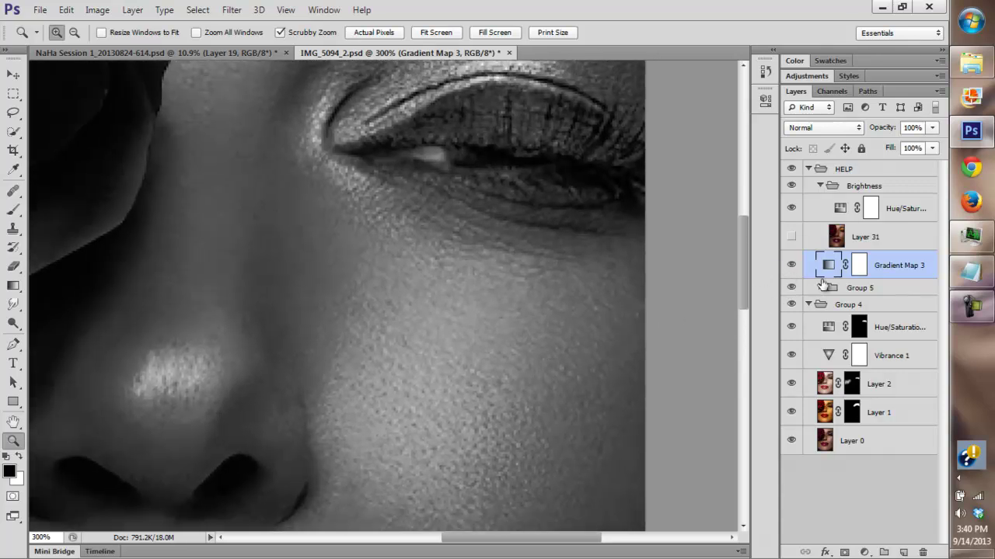
- Nudge the 66% tan stop slightly and accept the gradient
{"action": "double_click", "coordinate": [827, 264]}
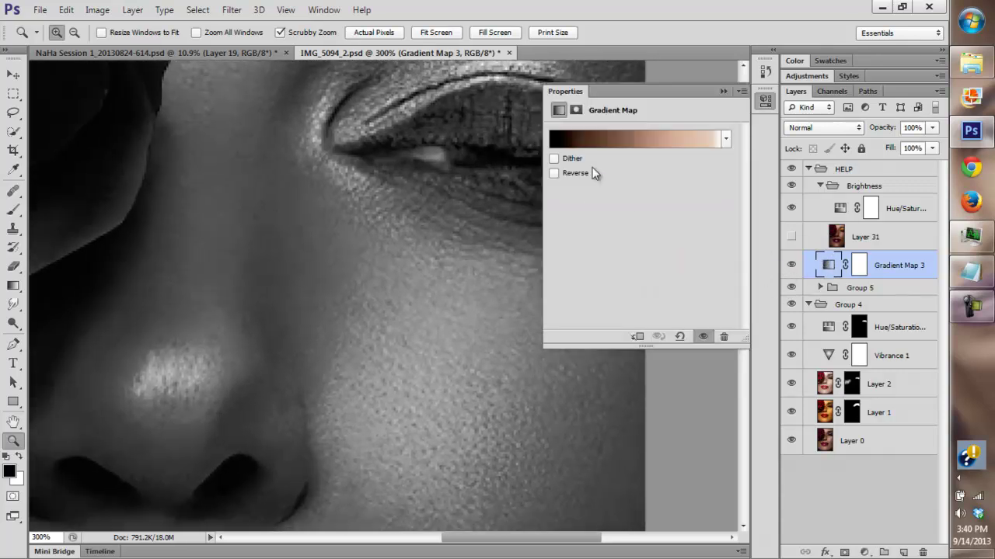
{"action": "left_click", "coordinate": [619, 147]}
{"action": "left_click", "coordinate": [730, 285]}
{"action": "left_click_drag", "start_coordinate": [730, 288], "coordinate": [728, 283]}
{"action": "left_click", "coordinate": [809, 66]}
- Keep the black stop's colour unchanged and move the first midpoint to 44%
{"action": "left_click", "coordinate": [619, 141]}
{"action": "left_click", "coordinate": [546, 284]}
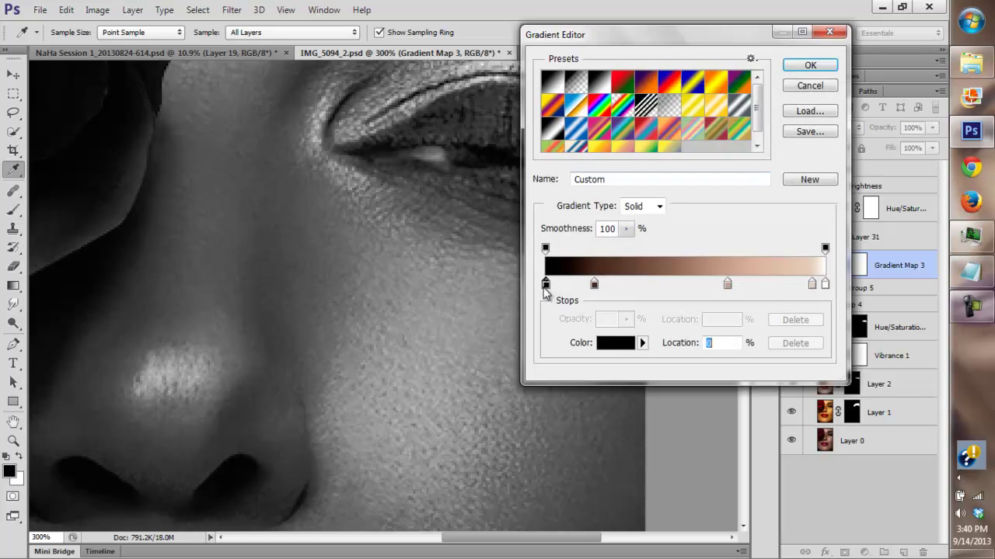
{"action": "double_click", "coordinate": [545, 286]}
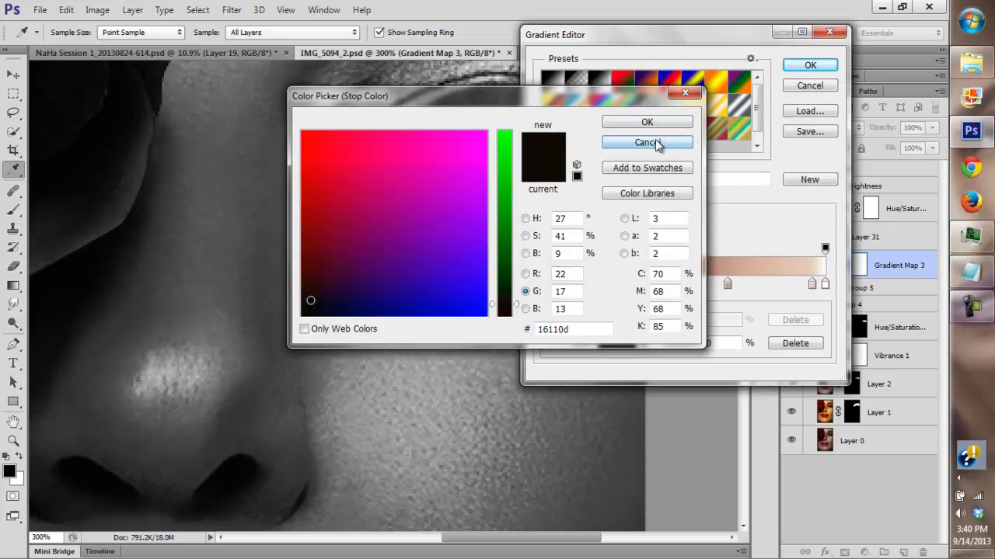
{"action": "left_click", "coordinate": [646, 145]}
{"action": "left_click", "coordinate": [542, 305]}
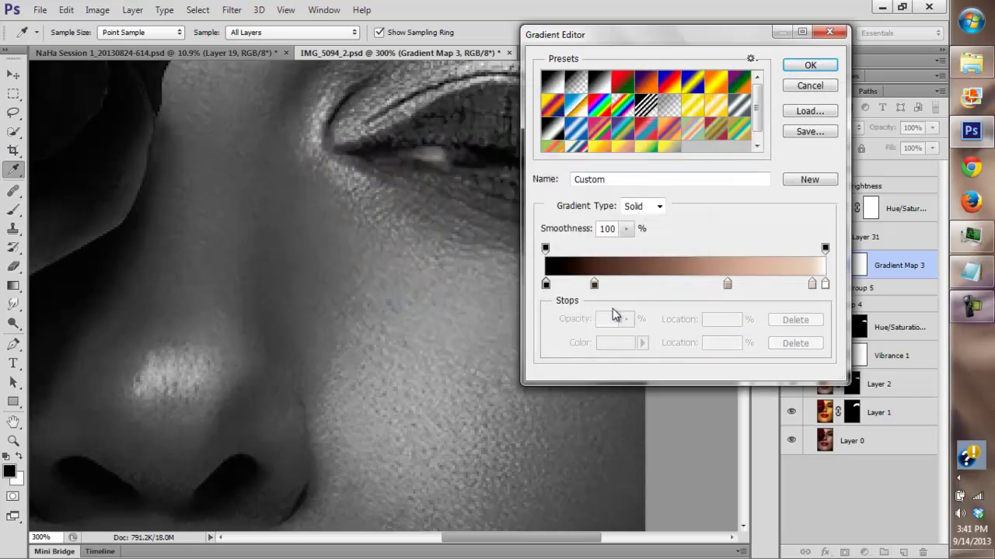
{"action": "left_click", "coordinate": [546, 286]}
{"action": "left_click", "coordinate": [669, 340]}
{"action": "left_click", "coordinate": [549, 287]}
{"action": "left_click_drag", "start_coordinate": [569, 281], "coordinate": [565, 282]}
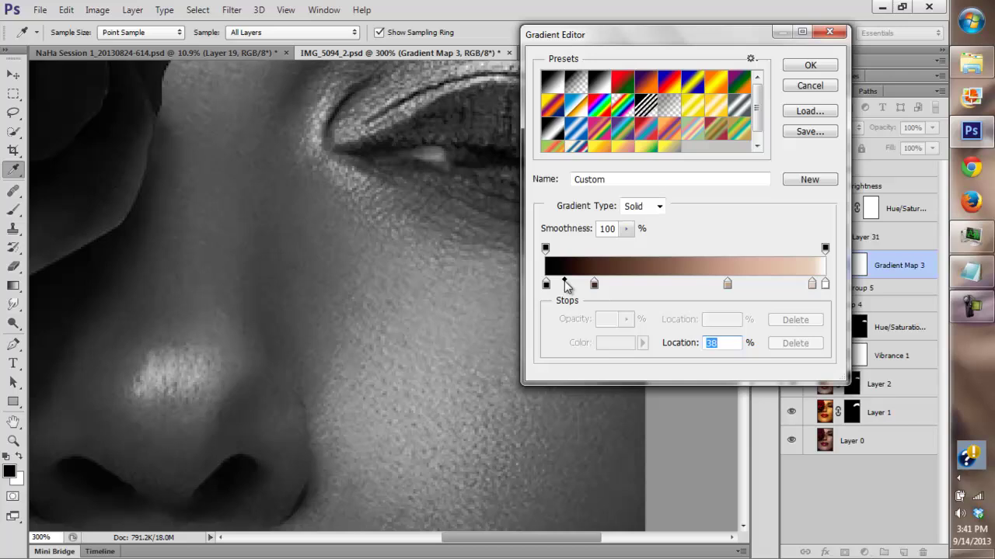
{"action": "left_click", "coordinate": [794, 68]}
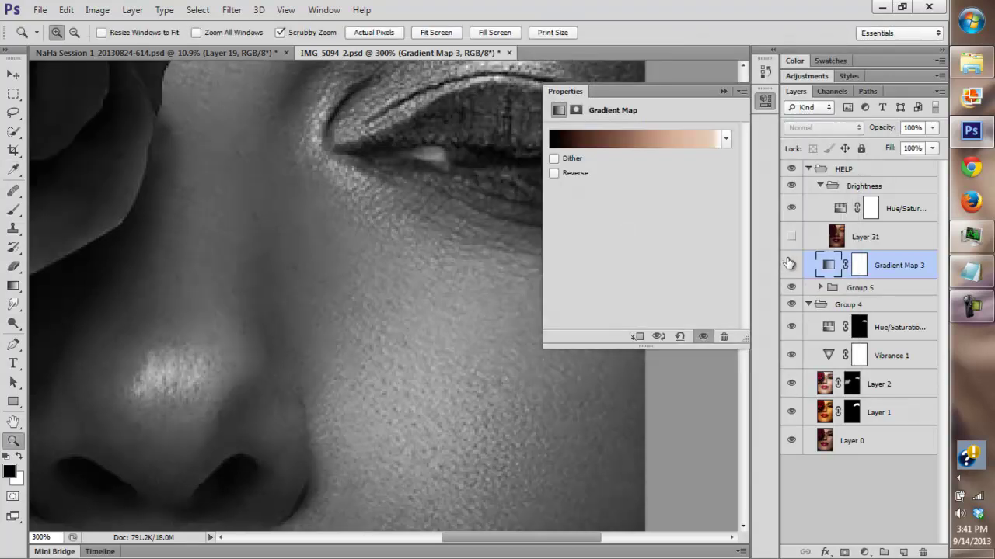
- Move the dark brown stop to 16% and accept the gradient
{"action": "left_click_drag", "start_coordinate": [499, 297], "coordinate": [540, 238]}
{"action": "left_click", "coordinate": [651, 145]}
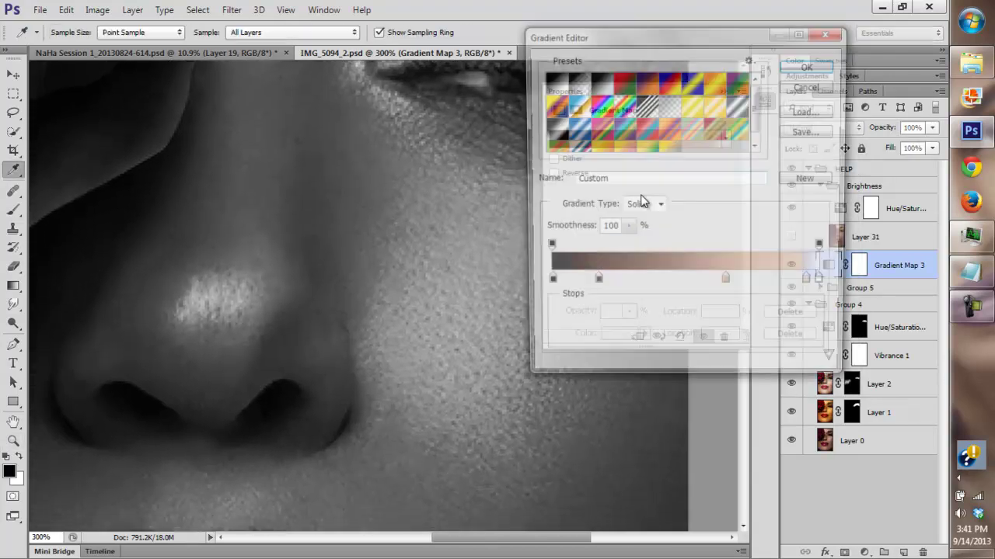
{"action": "left_click_drag", "start_coordinate": [595, 284], "coordinate": [590, 284]}
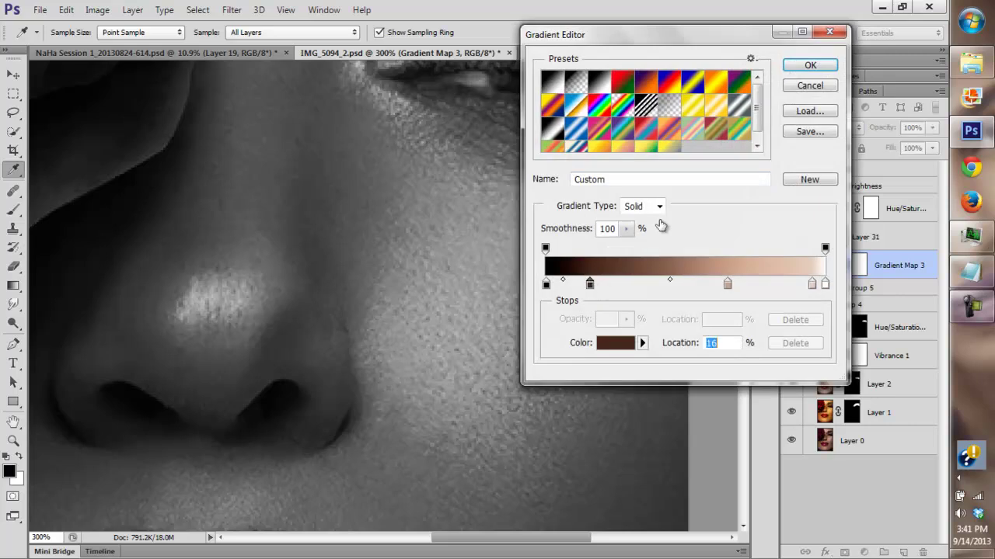
{"action": "left_click", "coordinate": [808, 67]}
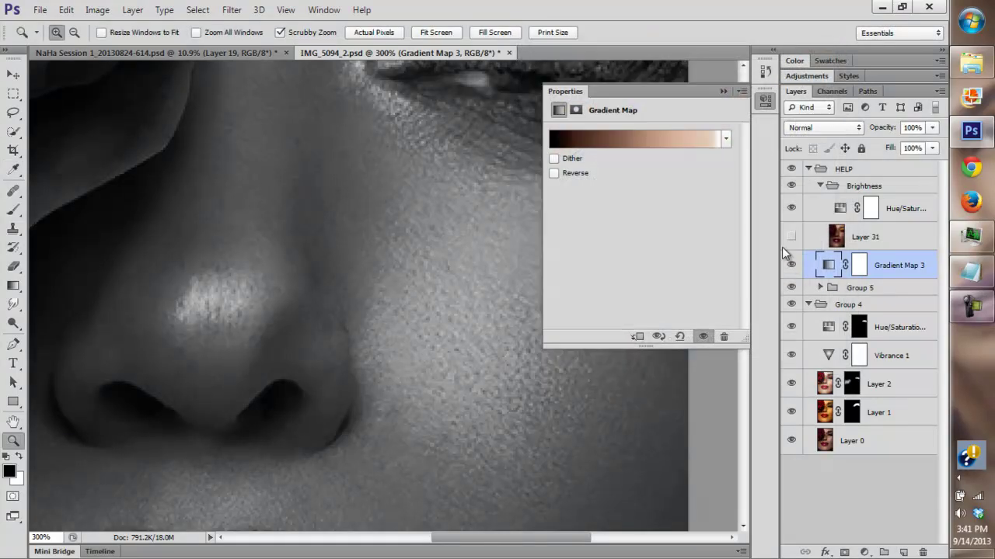
- Delete the extra start stop and push the first midpoint from 38% to 48%
{"action": "left_click", "coordinate": [641, 141]}
{"action": "left_click", "coordinate": [545, 284]}
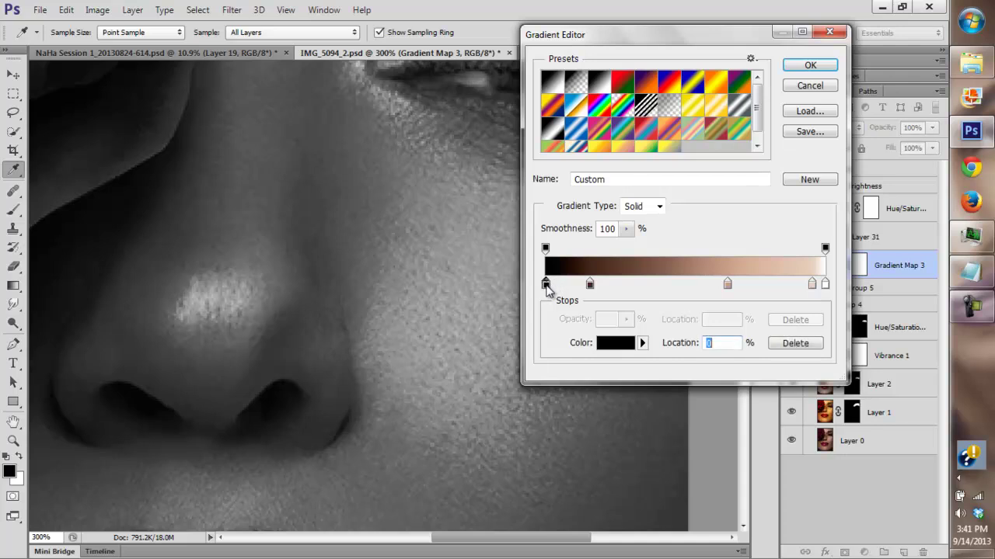
{"action": "double_click", "coordinate": [546, 284]}
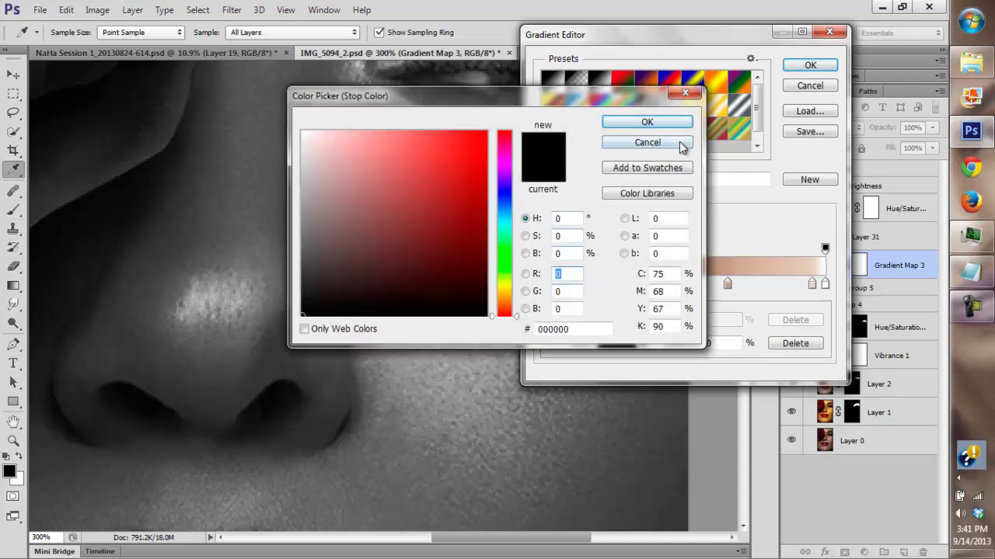
{"action": "left_click", "coordinate": [642, 142]}
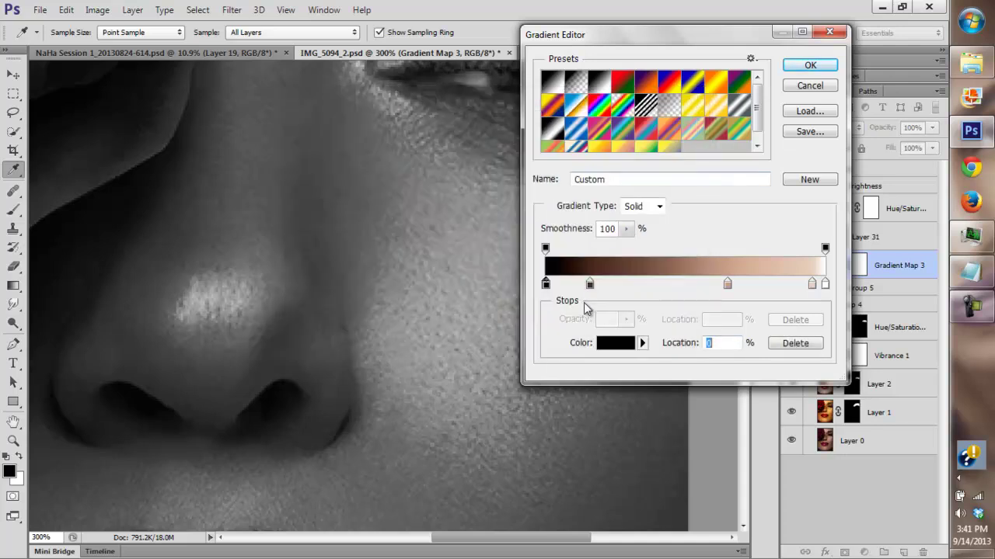
{"action": "left_click", "coordinate": [794, 343]}
{"action": "left_click", "coordinate": [545, 285]}
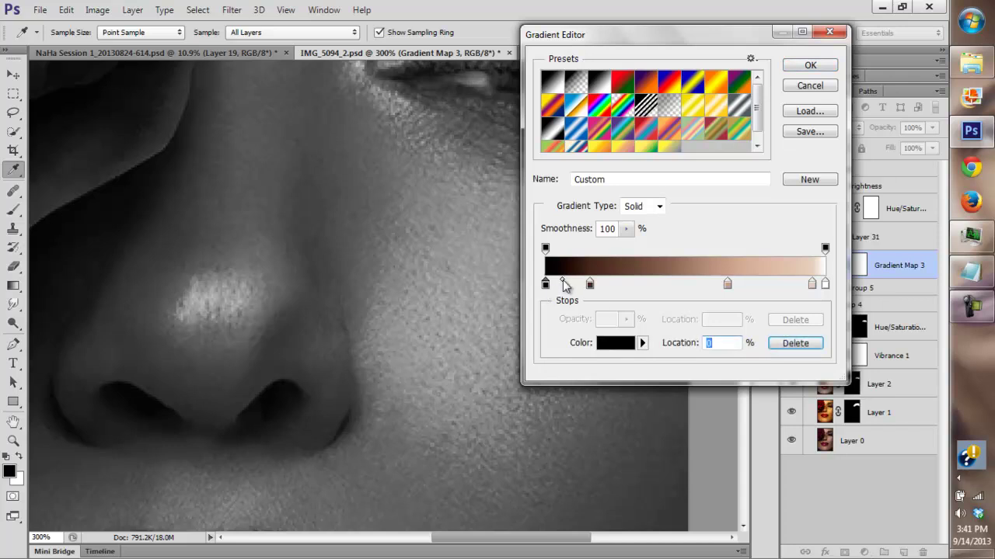
{"action": "left_click_drag", "start_coordinate": [562, 280], "coordinate": [572, 282]}
{"action": "key", "text": "z"}
{"action": "left_click", "coordinate": [810, 65]}
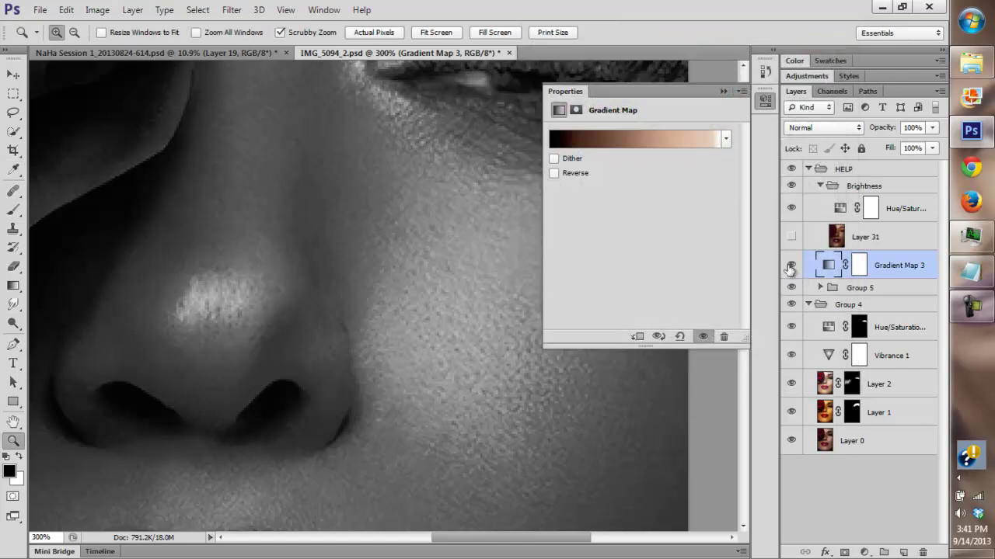
{"action": "left_click", "coordinate": [722, 91]}
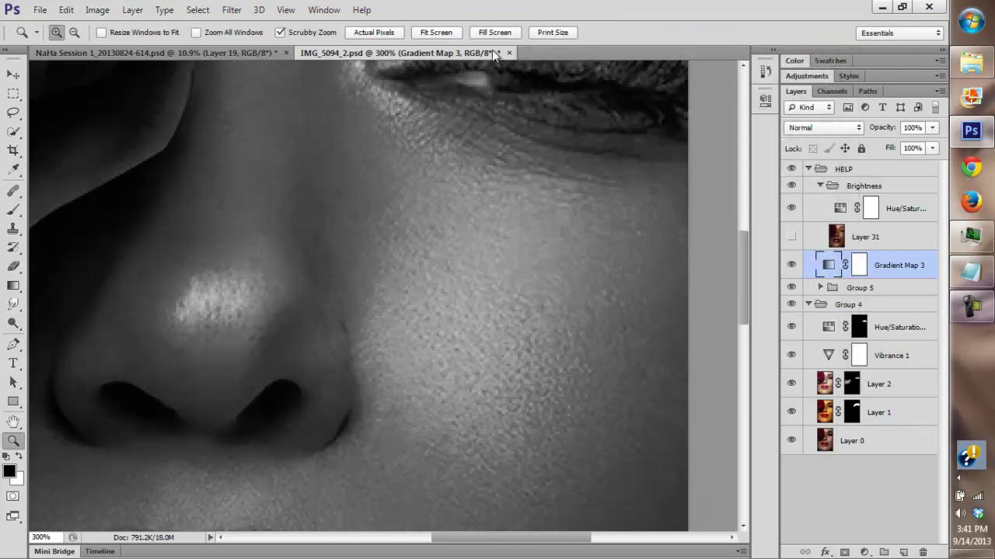
{"action": "left_click", "coordinate": [446, 35]}
{"action": "left_click", "coordinate": [789, 266]}
{"action": "left_click", "coordinate": [787, 266]}
{"action": "left_click", "coordinate": [791, 265]}
{"action": "left_click", "coordinate": [793, 266]}
{"action": "left_click", "coordinate": [792, 266]}
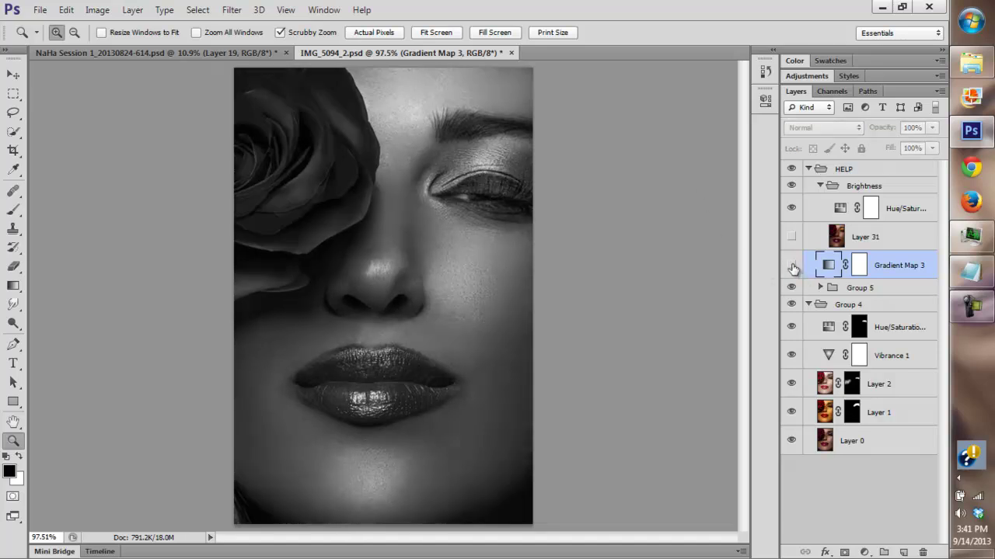
{"action": "left_click", "coordinate": [792, 266]}
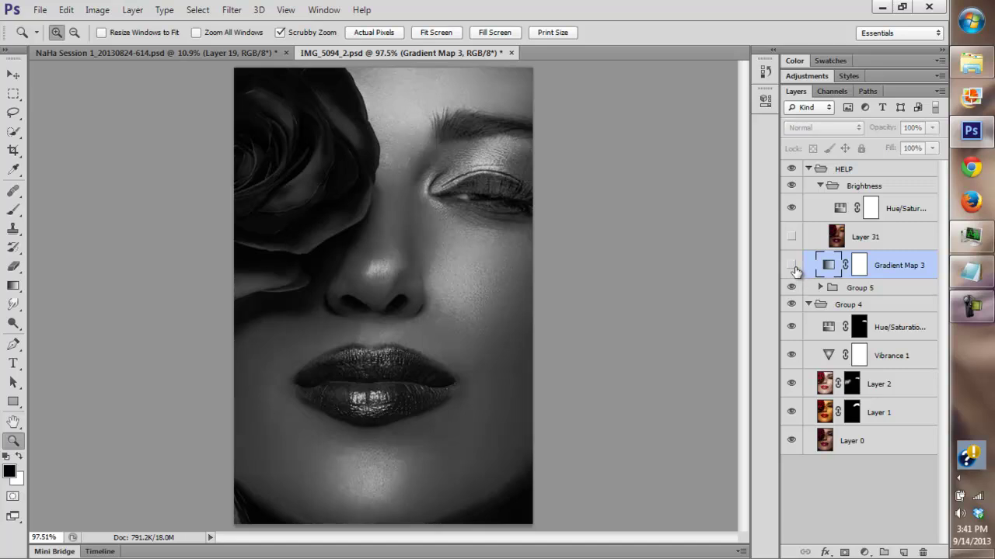
{"action": "left_click", "coordinate": [791, 265]}
{"action": "left_click", "coordinate": [791, 266]}
{"action": "left_click_drag", "start_coordinate": [491, 500], "coordinate": [736, 291]}
{"action": "left_click", "coordinate": [792, 266]}
{"action": "left_click", "coordinate": [792, 266]}
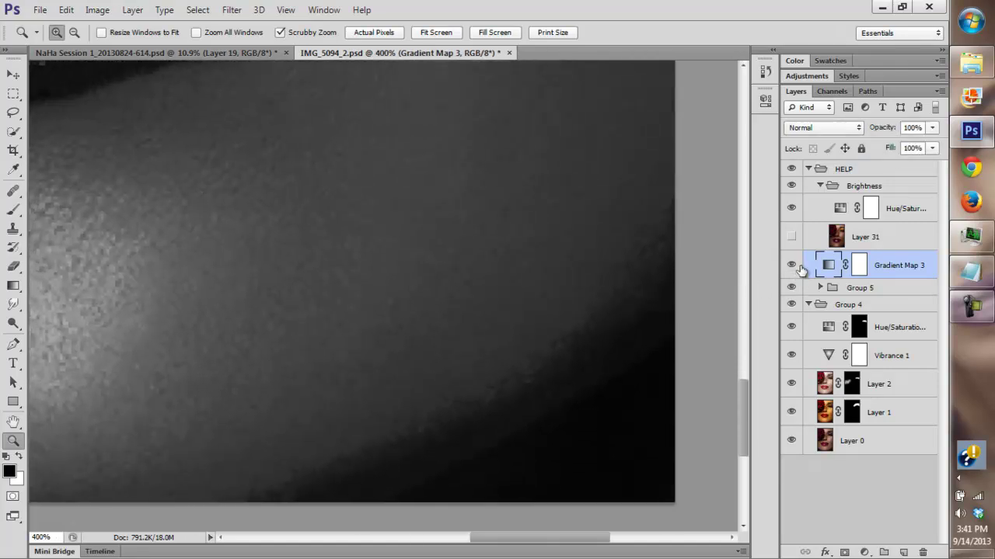
- Lighten Gradient Map 3's dark-end stop to 10% brightness and apply the gradient
{"action": "double_click", "coordinate": [827, 268]}
{"action": "left_click", "coordinate": [570, 151]}
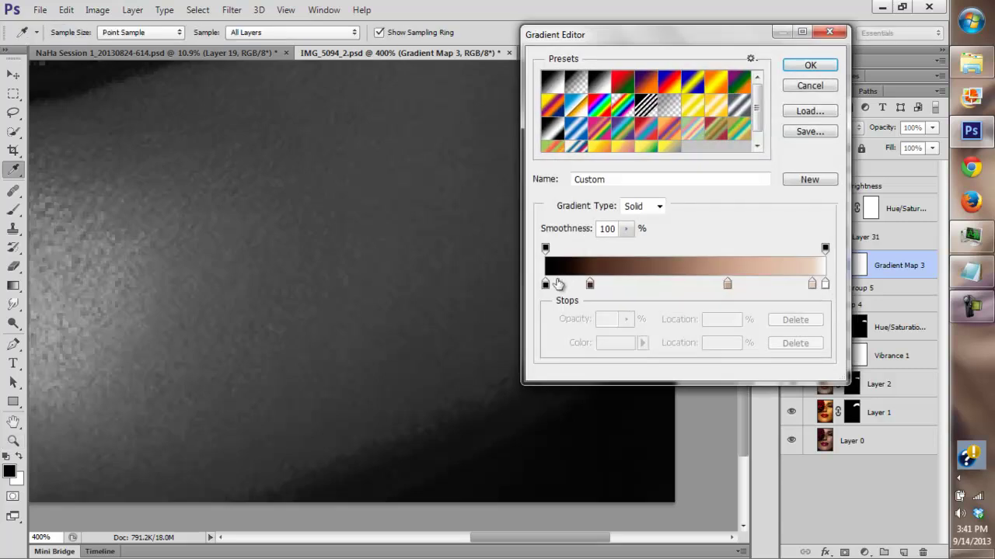
{"action": "left_click", "coordinate": [545, 285]}
{"action": "left_click", "coordinate": [606, 345]}
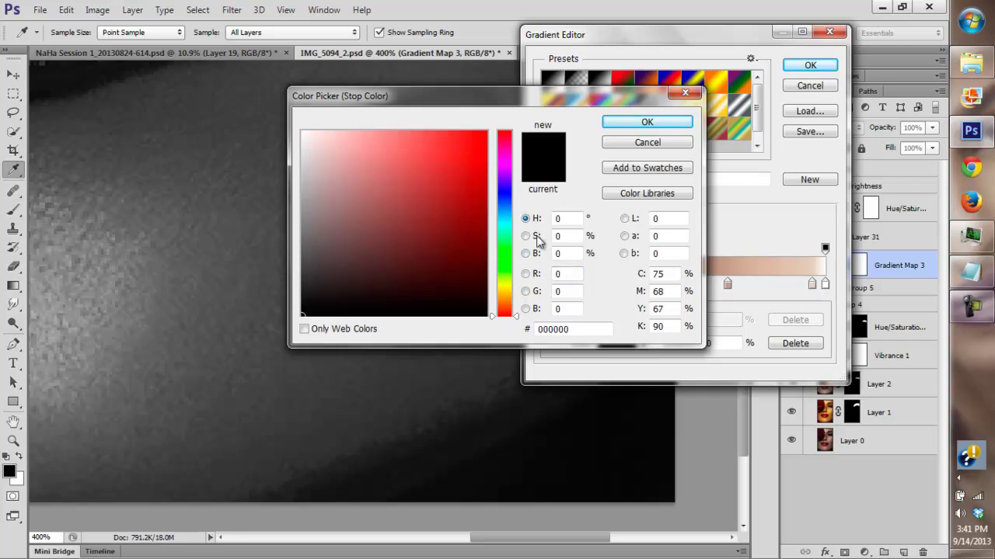
{"action": "left_click", "coordinate": [525, 255]}
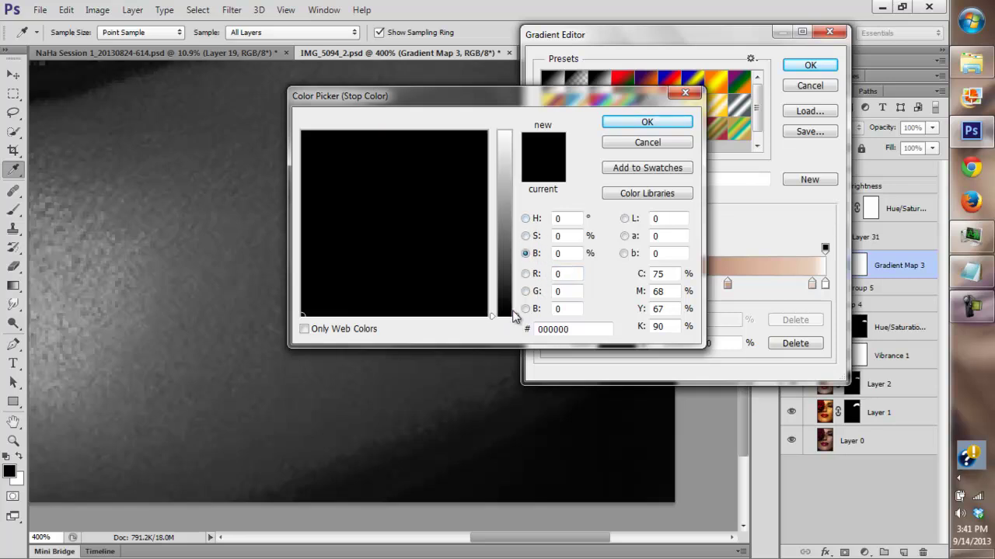
{"action": "left_click_drag", "start_coordinate": [516, 316], "coordinate": [512, 298]}
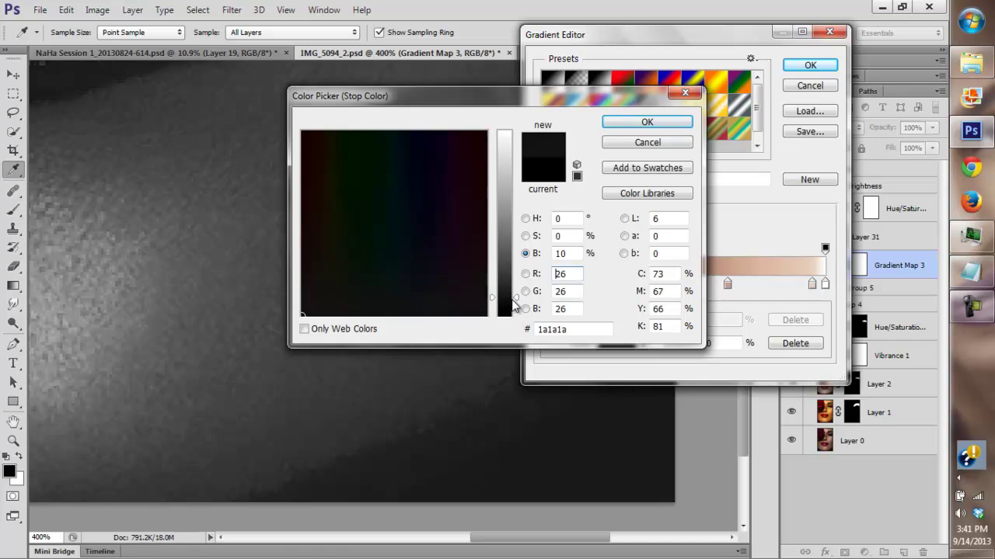
{"action": "left_click", "coordinate": [647, 122]}
{"action": "left_click", "coordinate": [810, 65]}
{"action": "left_click", "coordinate": [790, 265]}
- Darken the dark-end stop to near-black grey 111111
{"action": "left_click", "coordinate": [618, 146]}
{"action": "left_click", "coordinate": [545, 285]}
{"action": "left_click", "coordinate": [610, 342]}
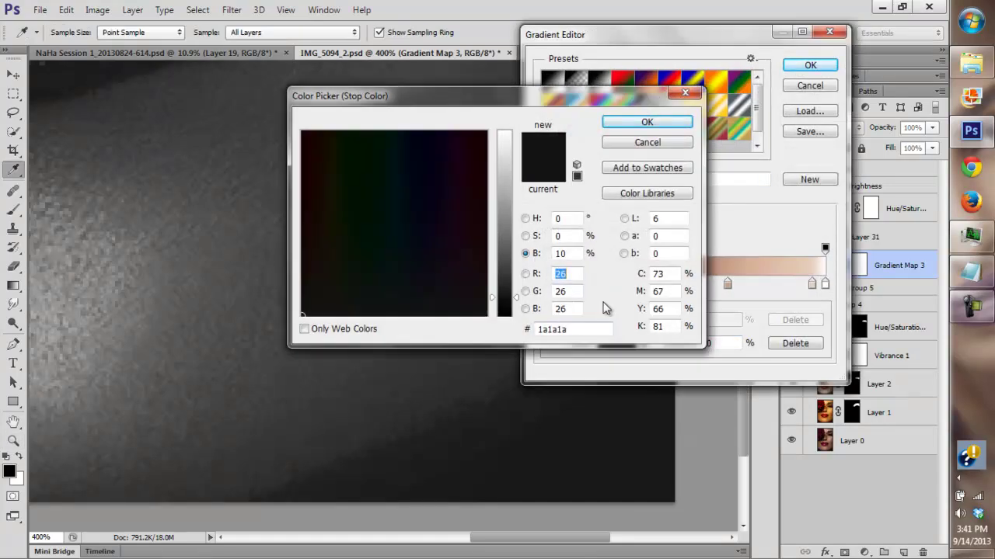
{"action": "left_click_drag", "start_coordinate": [516, 301], "coordinate": [515, 310]}
{"action": "left_click", "coordinate": [648, 123]}
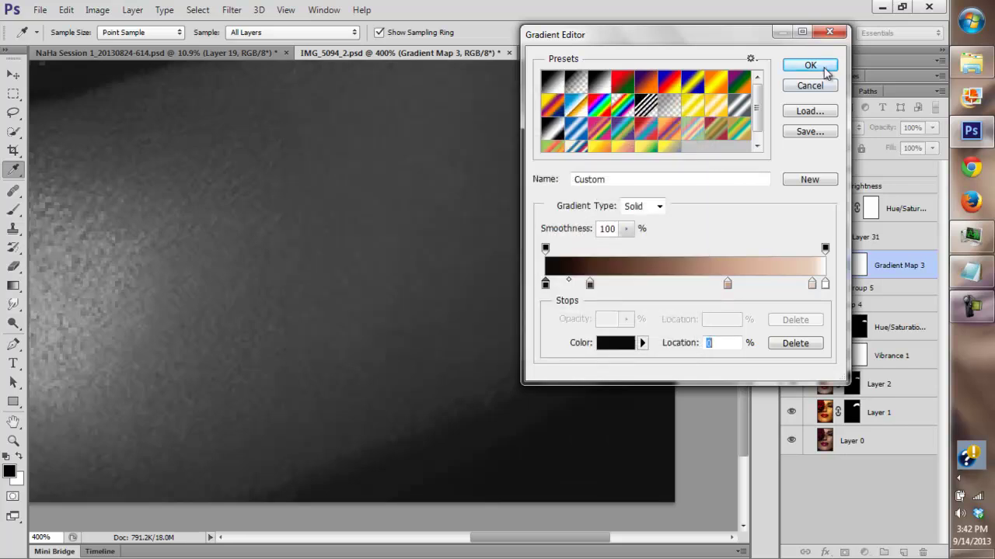
- Move the shadow midpoint to 50%, rebalance the dark-end stops with brown at 19%, and apply
{"action": "left_click", "coordinate": [567, 284]}
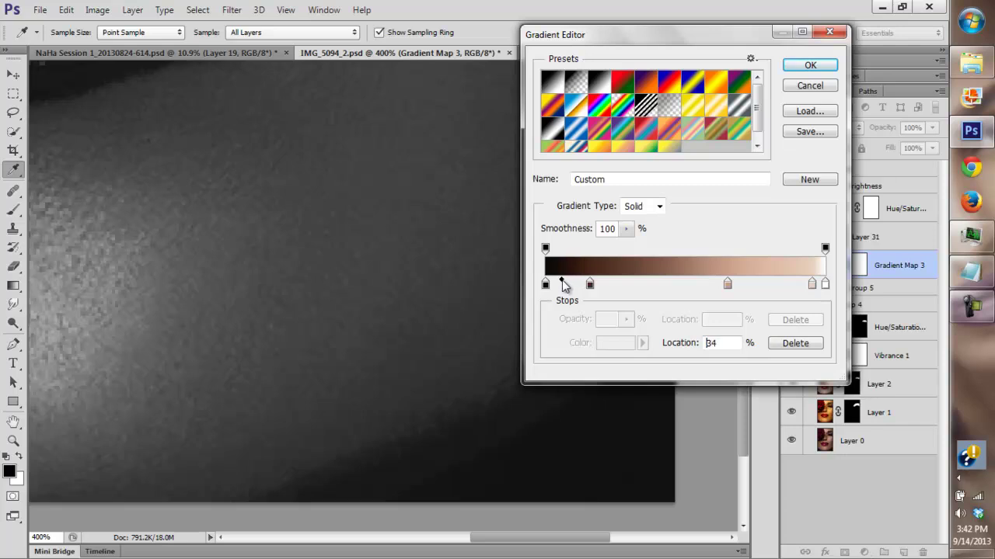
{"action": "mouse_move", "coordinate": [561, 285]}
{"action": "left_mouse_down"}
{"action": "mouse_move", "coordinate": [596, 285]}
{"action": "mouse_move", "coordinate": [571, 283]}
{"action": "left_mouse_up"}
{"action": "left_click", "coordinate": [576, 283]}
{"action": "left_click", "coordinate": [791, 347]}
{"action": "left_click", "coordinate": [589, 284]}
{"action": "left_click", "coordinate": [584, 282]}
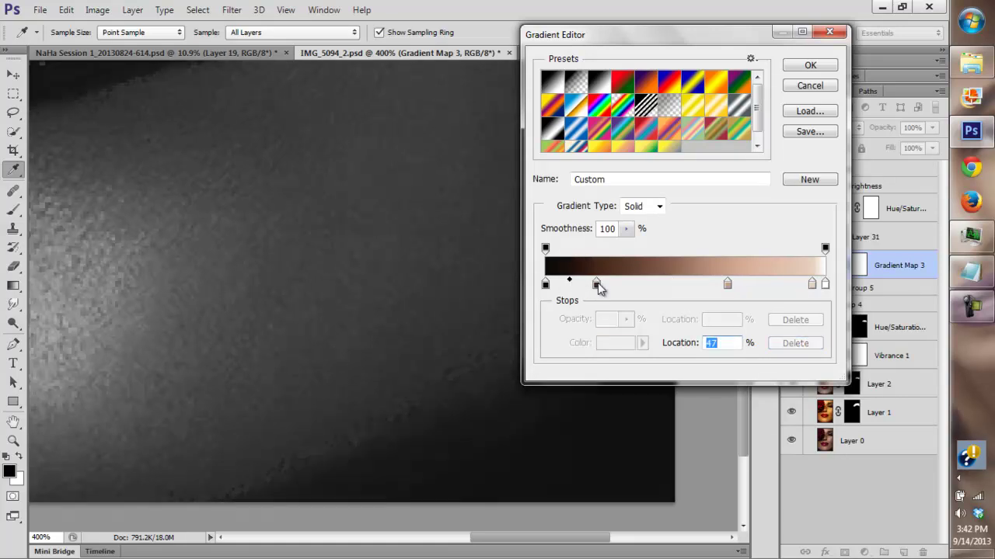
{"action": "left_click", "coordinate": [597, 285]}
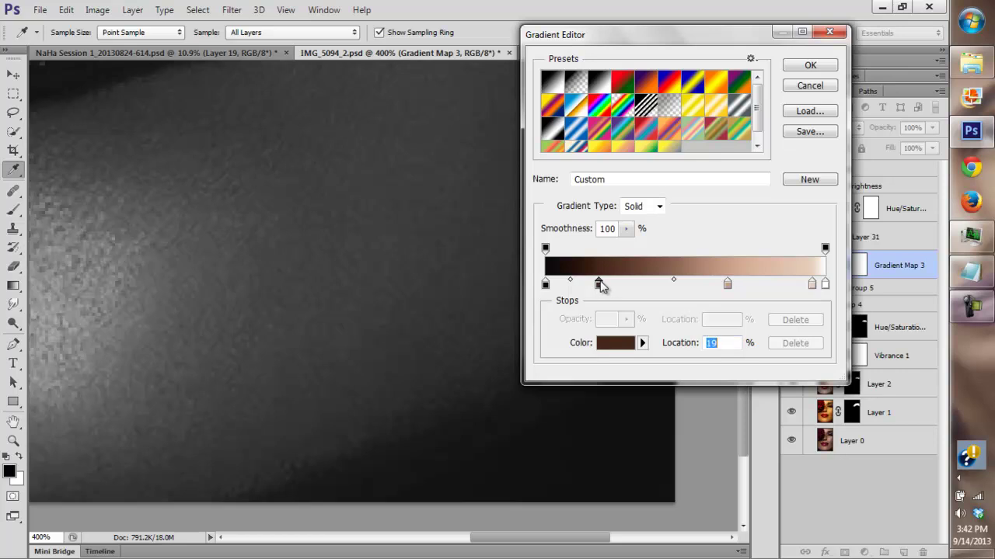
{"action": "left_click", "coordinate": [811, 67]}
{"action": "left_click", "coordinate": [791, 265]}
- Collapse Properties, zoom in on the nose and lips, and toggle Gradient Map 3 to compare
{"action": "left_click", "coordinate": [791, 265]}
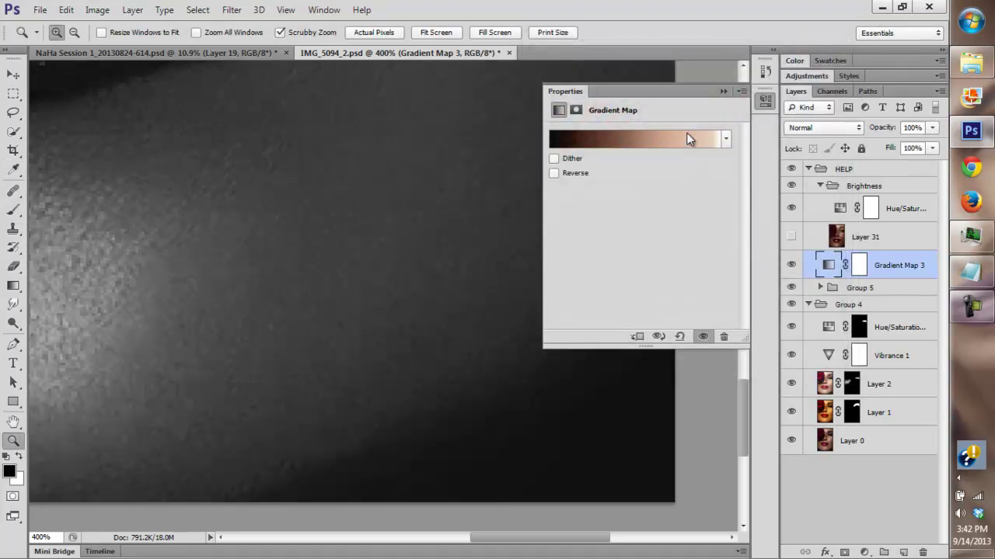
{"action": "left_click", "coordinate": [723, 91]}
{"action": "left_click_drag", "start_coordinate": [572, 262], "coordinate": [652, 258]}
{"action": "key", "text": "ctrl+plus"}
{"action": "left_click", "coordinate": [791, 265]}
{"action": "left_click", "coordinate": [791, 265]}
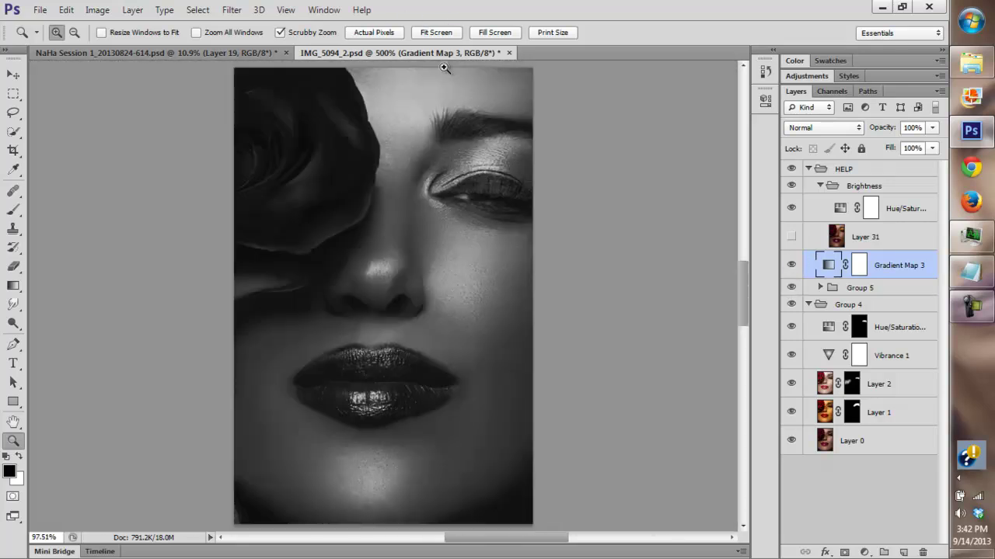
{"action": "left_click", "coordinate": [792, 265]}
{"action": "left_click", "coordinate": [792, 266]}
{"action": "left_click", "coordinate": [792, 266]}
{"action": "left_click", "coordinate": [791, 265]}
{"action": "left_click", "coordinate": [792, 266]}
- Turn off the Brightness group and compare the sepia tone against full colour at 300% zoom
{"action": "left_click", "coordinate": [792, 266]}
{"action": "left_click", "coordinate": [791, 186]}
{"action": "left_click", "coordinate": [792, 266]}
{"action": "left_click", "coordinate": [792, 265]}
{"action": "left_click", "coordinate": [792, 265]}
{"action": "left_click", "coordinate": [793, 267]}
{"action": "left_click", "coordinate": [792, 266]}
{"action": "left_click", "coordinate": [792, 266]}
{"action": "left_click", "coordinate": [792, 265]}
{"action": "left_click", "coordinate": [792, 266]}
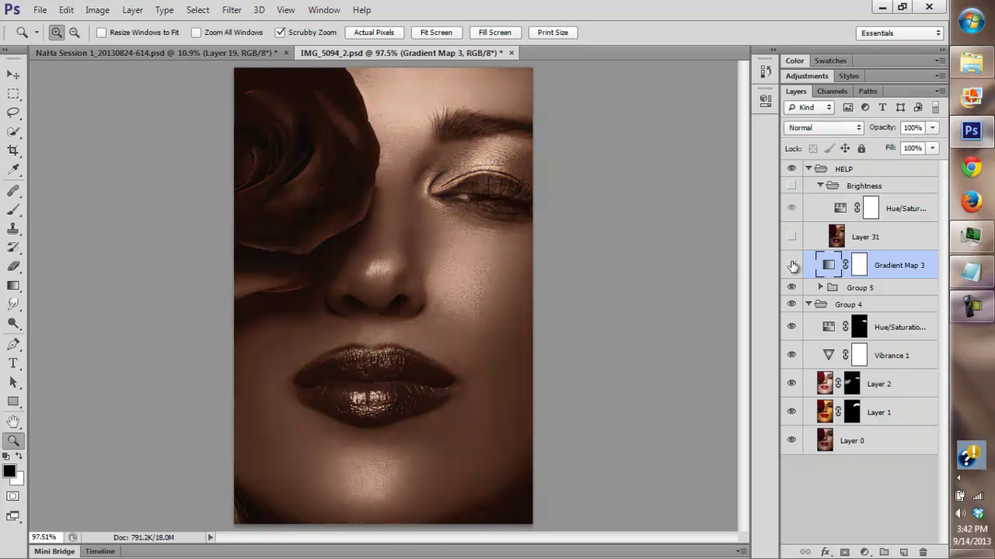
{"action": "left_click", "coordinate": [792, 265]}
{"action": "left_click", "coordinate": [791, 266]}
{"action": "left_click", "coordinate": [431, 303]}
{"action": "left_click", "coordinate": [486, 282]}
{"action": "scroll", "coordinate": [504, 208], "scroll_direction": "up", "scroll_amount": 10}
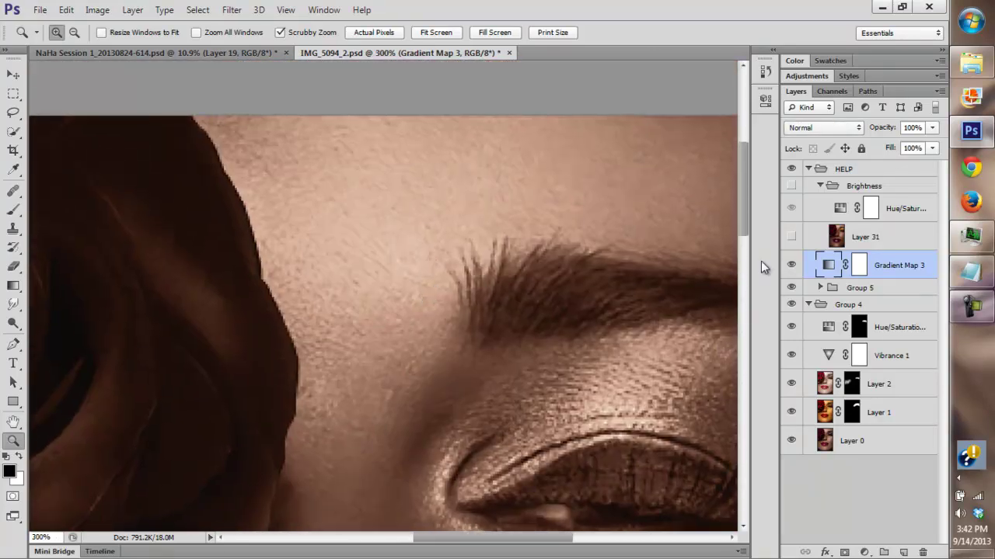
{"action": "left_click", "coordinate": [792, 266]}
{"action": "left_click", "coordinate": [792, 266]}
{"action": "double_click", "coordinate": [829, 265]}
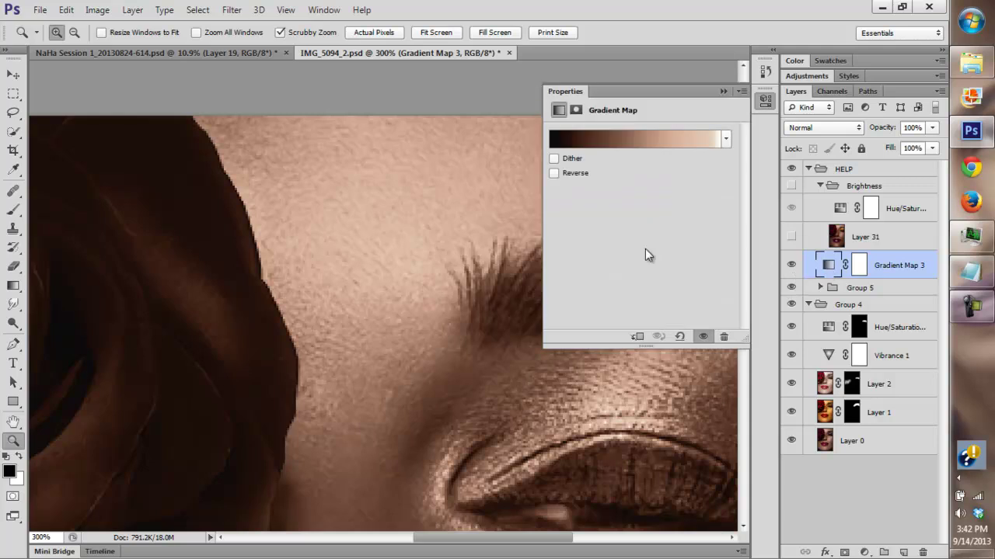
- Drag Gradient Map 3's pale highlight stop from 93% to about 89% and accept
{"action": "left_click", "coordinate": [645, 140]}
{"action": "left_click", "coordinate": [808, 284]}
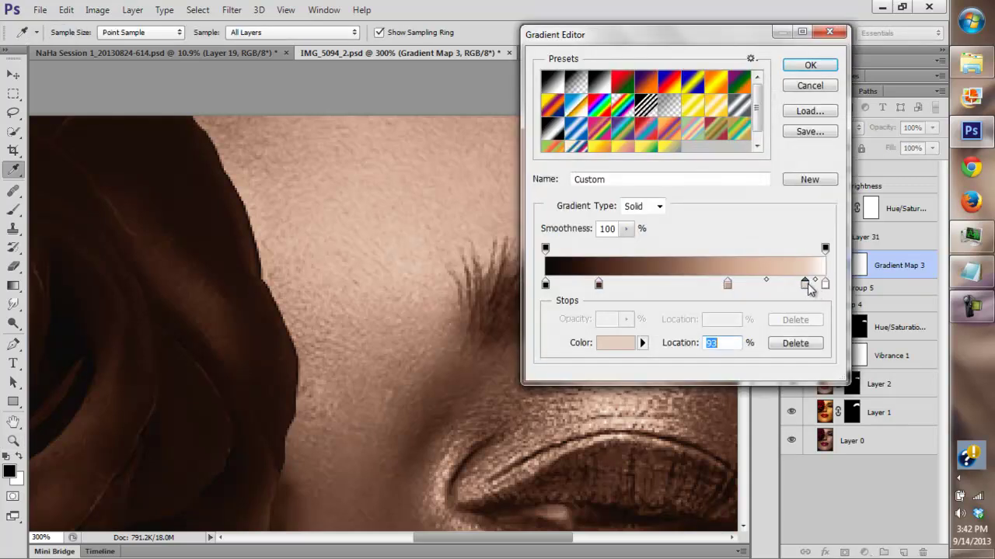
{"action": "left_click_drag", "start_coordinate": [807, 286], "coordinate": [793, 288]}
{"action": "left_click", "coordinate": [810, 65]}
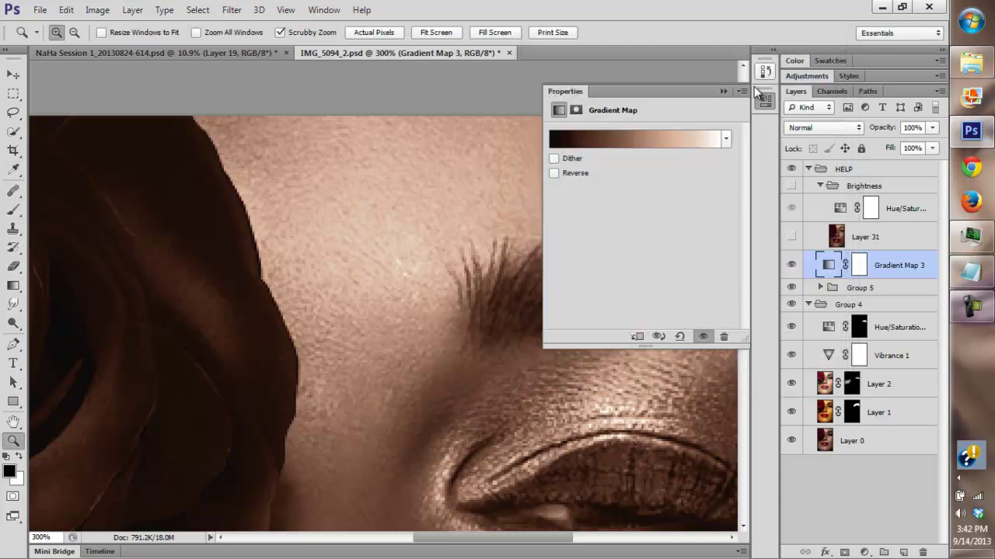
{"action": "scroll", "coordinate": [330, 147], "scroll_direction": "down", "scroll_amount": 5}
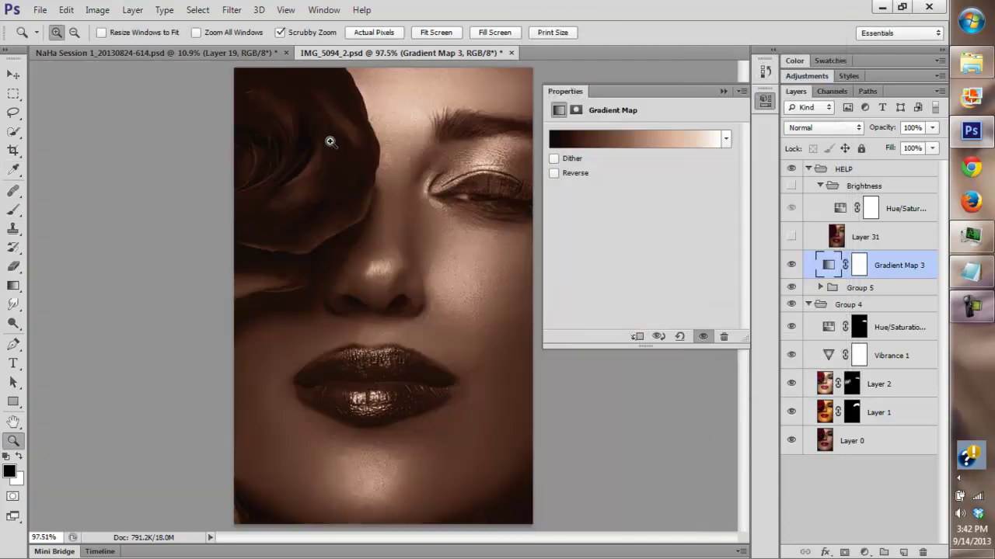
- Set Gradient Map 3's blend mode to Color
{"action": "left_click", "coordinate": [723, 91]}
{"action": "left_click", "coordinate": [792, 266]}
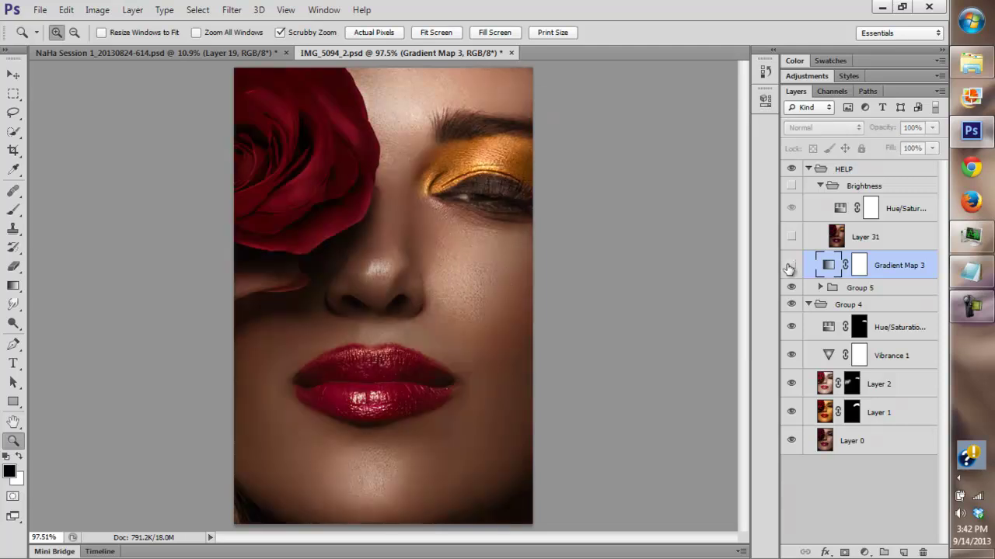
{"action": "left_click", "coordinate": [792, 266]}
{"action": "left_click", "coordinate": [816, 129]}
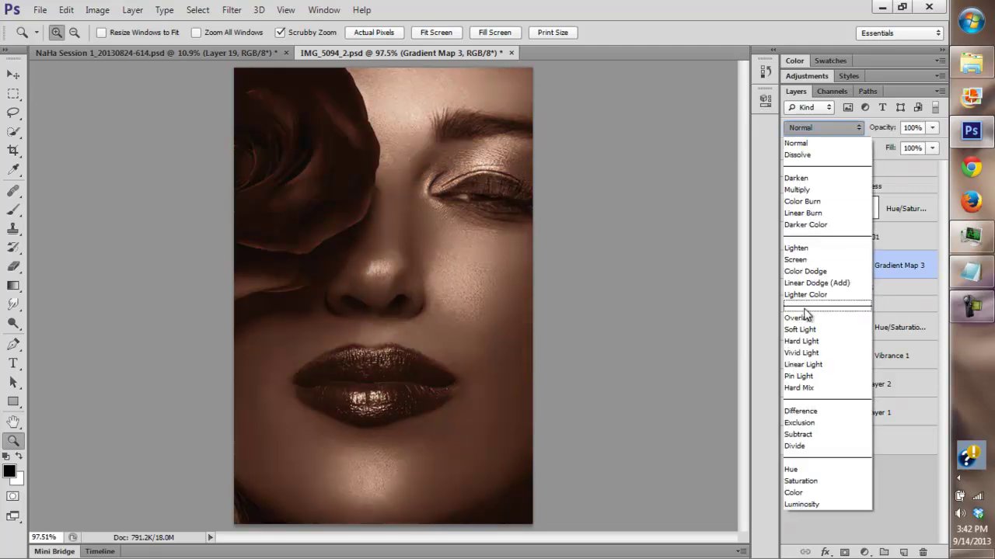
{"action": "left_click", "coordinate": [800, 495]}
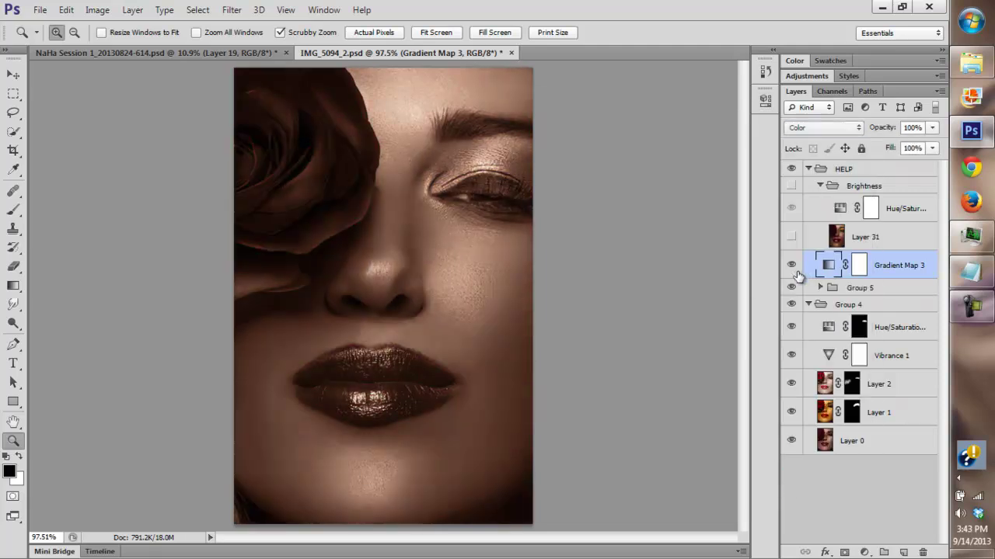
- Toggle Gradient Map 3 on and off repeatedly to compare the Color-mode tint
{"action": "left_click", "coordinate": [790, 266]}
{"action": "left_click", "coordinate": [791, 265]}
{"action": "left_click", "coordinate": [791, 265]}
{"action": "left_click", "coordinate": [791, 265]}
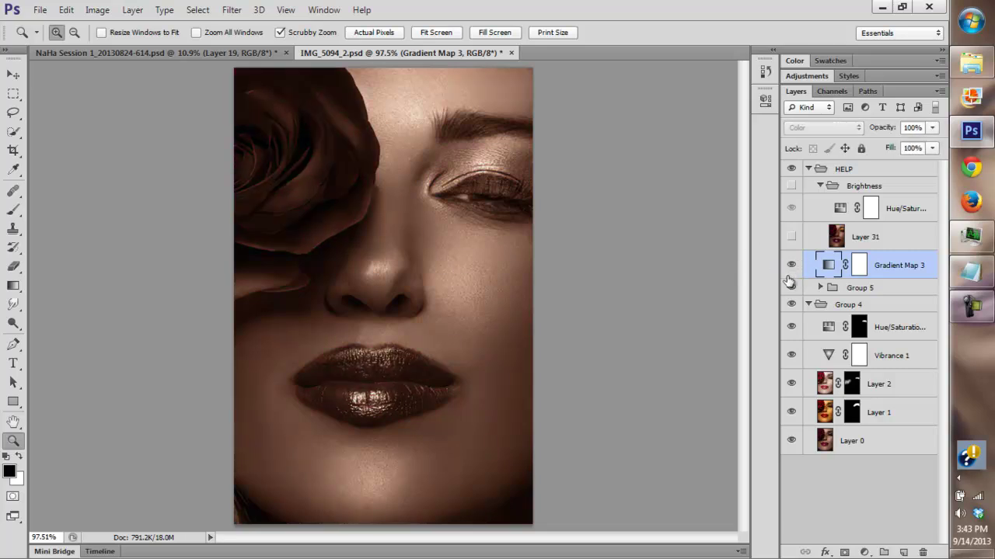
{"action": "left_click", "coordinate": [791, 266]}
{"action": "left_click", "coordinate": [791, 266]}
{"action": "left_click", "coordinate": [791, 266]}
{"action": "left_click", "coordinate": [791, 266]}
{"action": "left_click", "coordinate": [791, 266]}
{"action": "left_click", "coordinate": [791, 265]}
{"action": "left_click", "coordinate": [791, 265]}
{"action": "left_click", "coordinate": [791, 265]}
{"action": "left_click", "coordinate": [791, 266]}
{"action": "left_click", "coordinate": [791, 266]}
{"action": "left_click", "coordinate": [791, 266]}
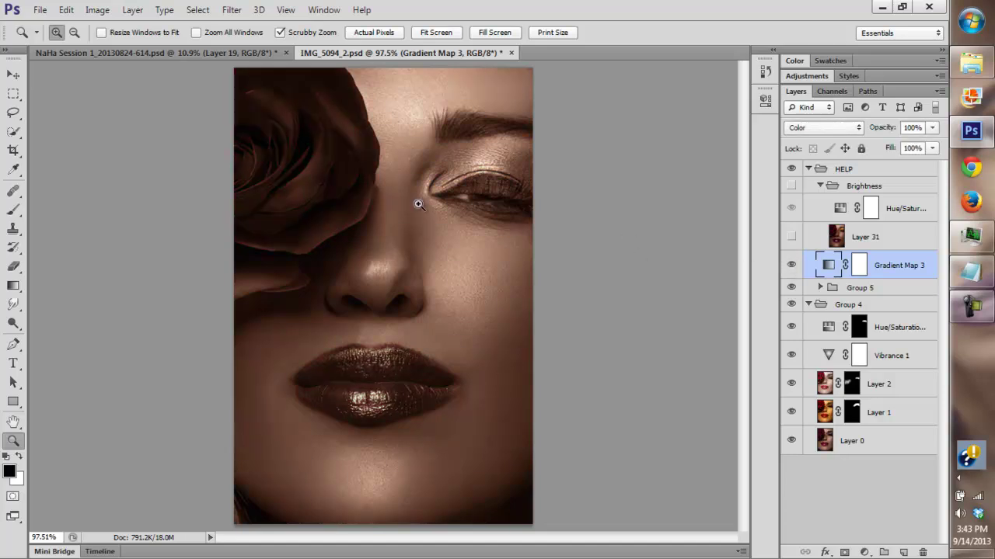
- Select Gradient Map 3's layer mask and compare with the Brightness and HELP groups toggled
{"action": "left_click", "coordinate": [860, 265]}
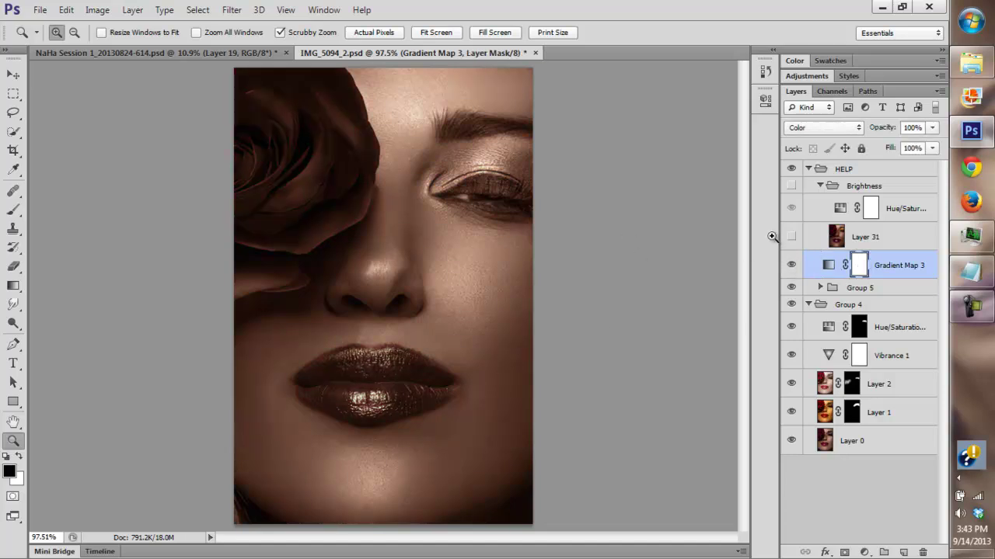
{"action": "left_click", "coordinate": [791, 185]}
{"action": "left_click", "coordinate": [791, 168]}
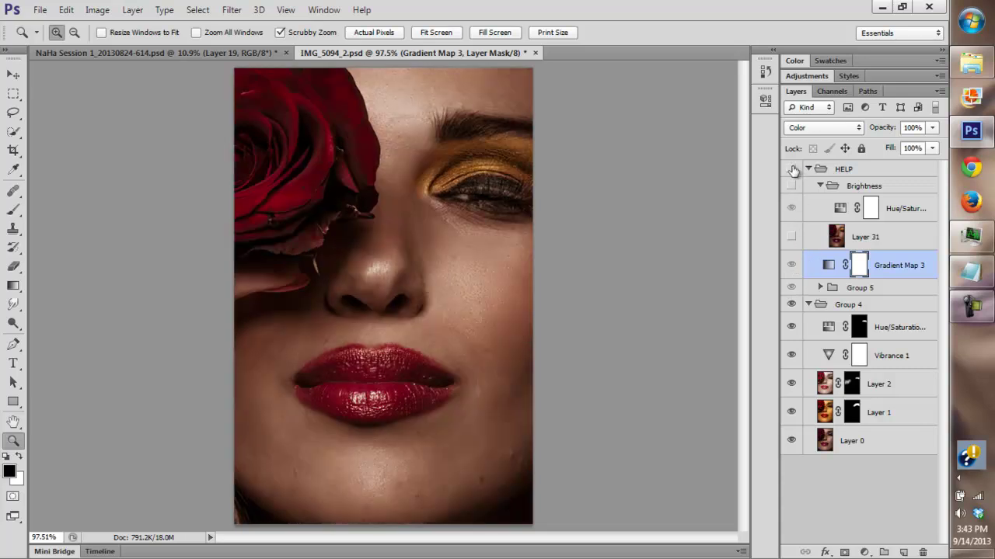
{"action": "left_click", "coordinate": [791, 169]}
{"action": "left_click", "coordinate": [791, 266]}
{"action": "left_click", "coordinate": [791, 266]}
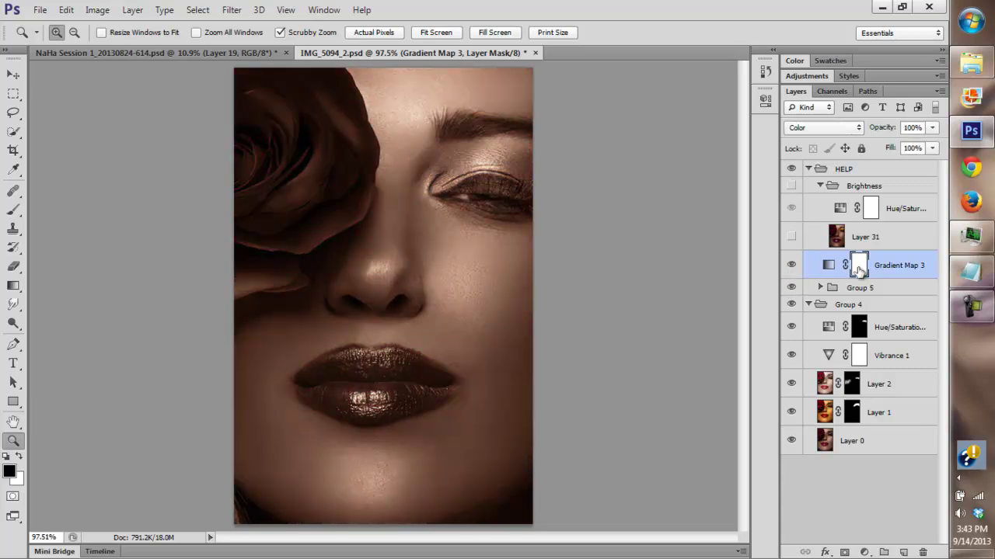
- Fill Gradient Map 3's mask with black and set up a white soft brush at 156 px, 100% flow
{"action": "key", "text": "ctrl+i"}
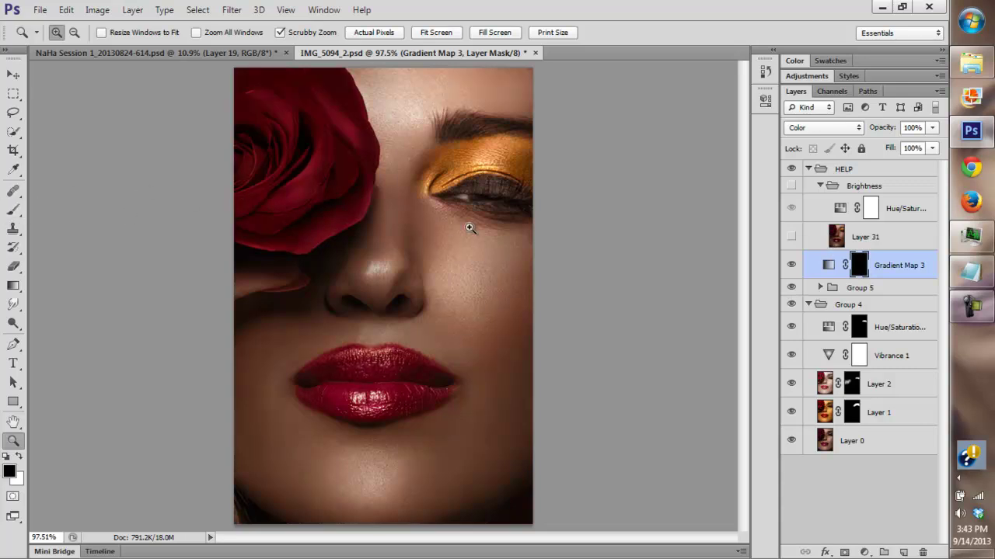
{"action": "left_click", "coordinate": [14, 209]}
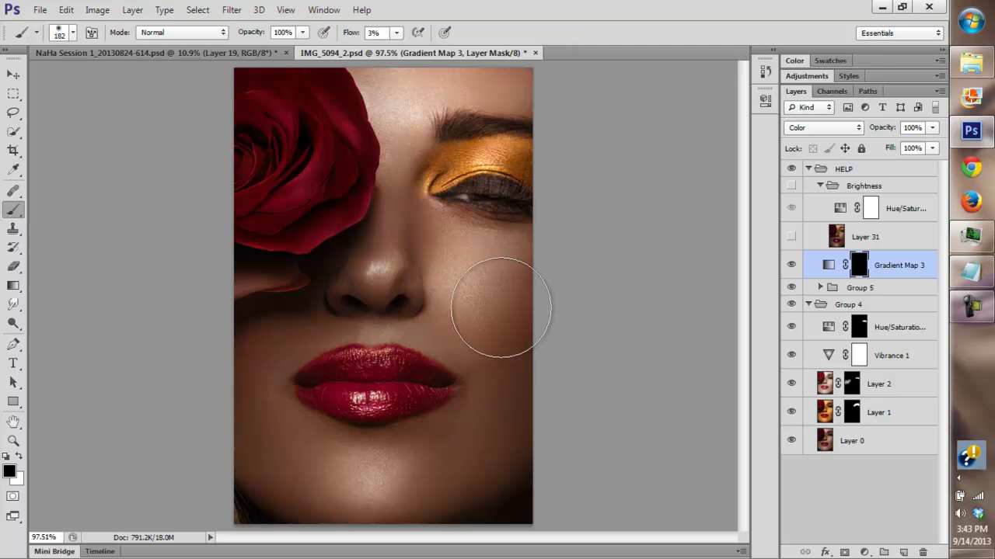
{"action": "key", "text": "x"}
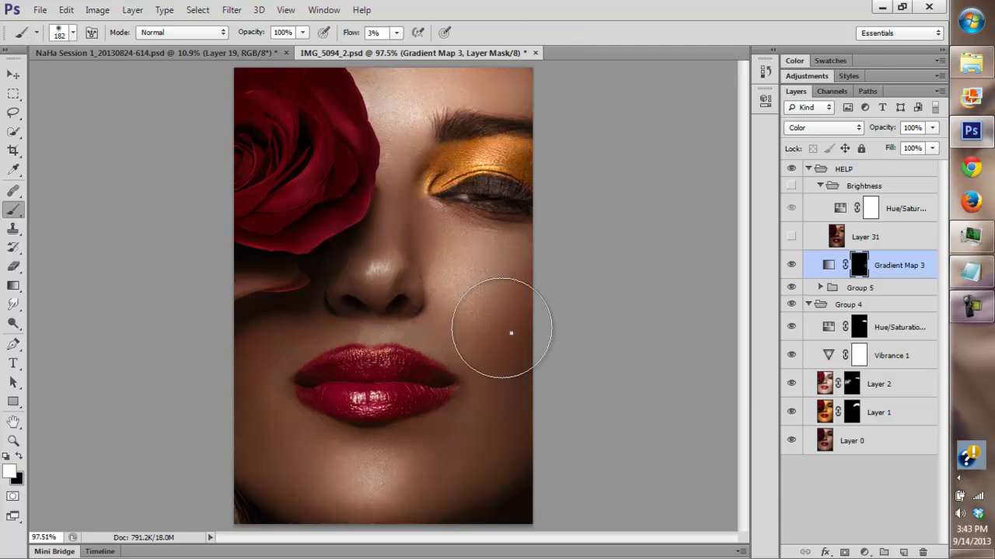
{"action": "right_click", "coordinate": [507, 330]}
{"action": "left_click_drag", "start_coordinate": [619, 374], "coordinate": [613, 371]}
{"action": "left_click_drag", "start_coordinate": [397, 35], "coordinate": [468, 49]}
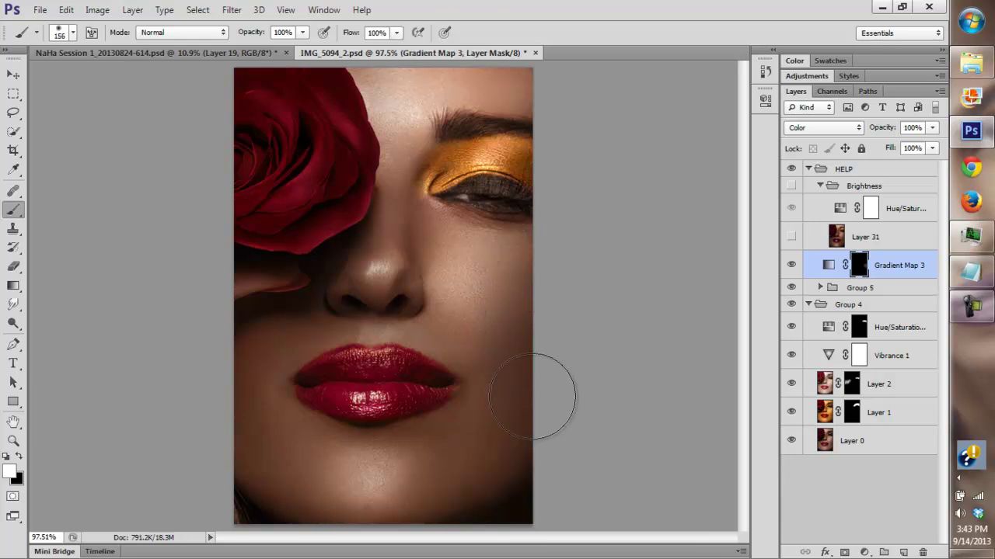
- Paint the toning back onto the cheek, then onto the chin and jaw with a 129 px brush
{"action": "mouse_move", "coordinate": [530, 398]}
{"action": "left_mouse_down"}
{"action": "mouse_move", "coordinate": [531, 334]}
{"action": "mouse_move", "coordinate": [498, 285]}
{"action": "left_mouse_up"}
{"action": "right_click", "coordinate": [501, 272]}
{"action": "left_click_drag", "start_coordinate": [612, 353], "coordinate": [596, 356]}
{"action": "key", "text": "Return"}
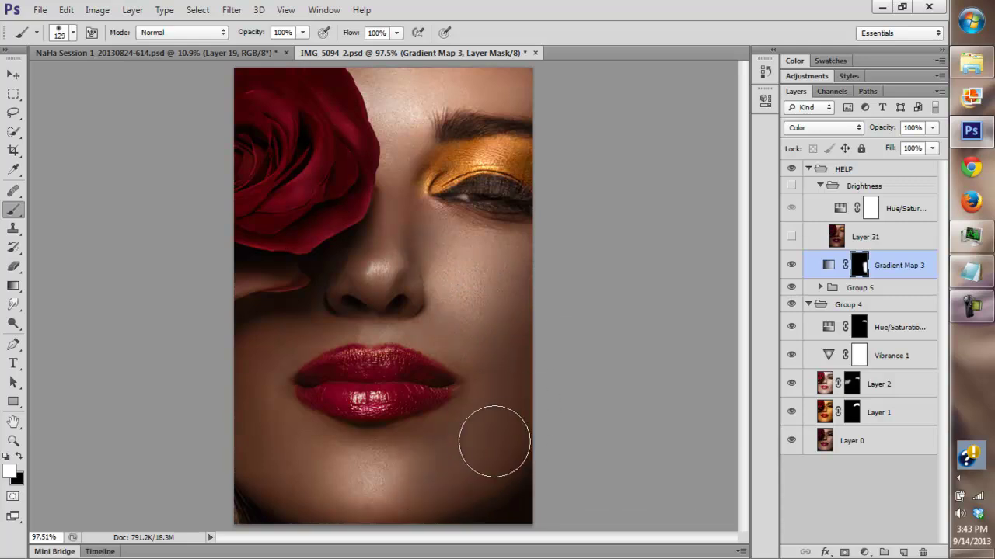
{"action": "left_click_drag", "start_coordinate": [449, 448], "coordinate": [453, 323]}
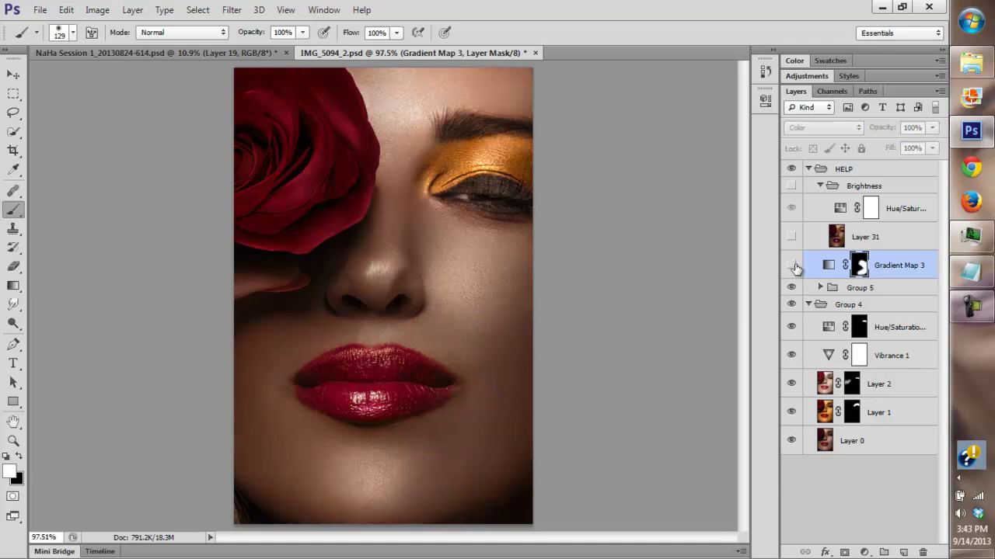
- Lower Gradient Map 3's opacity to 55% and shrink the brush to 91 px
{"action": "left_click", "coordinate": [932, 128]}
{"action": "left_click", "coordinate": [875, 147]}
{"action": "left_click_drag", "start_coordinate": [895, 146], "coordinate": [900, 146]}
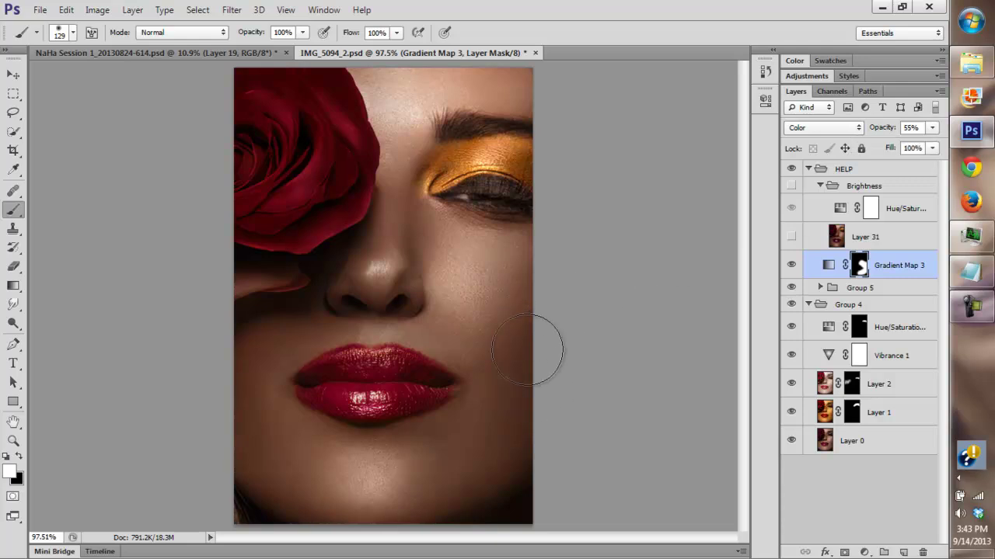
{"action": "right_click", "coordinate": [509, 203]}
{"action": "left_click_drag", "start_coordinate": [597, 233], "coordinate": [584, 233]}
{"action": "left_click", "coordinate": [412, 111]}
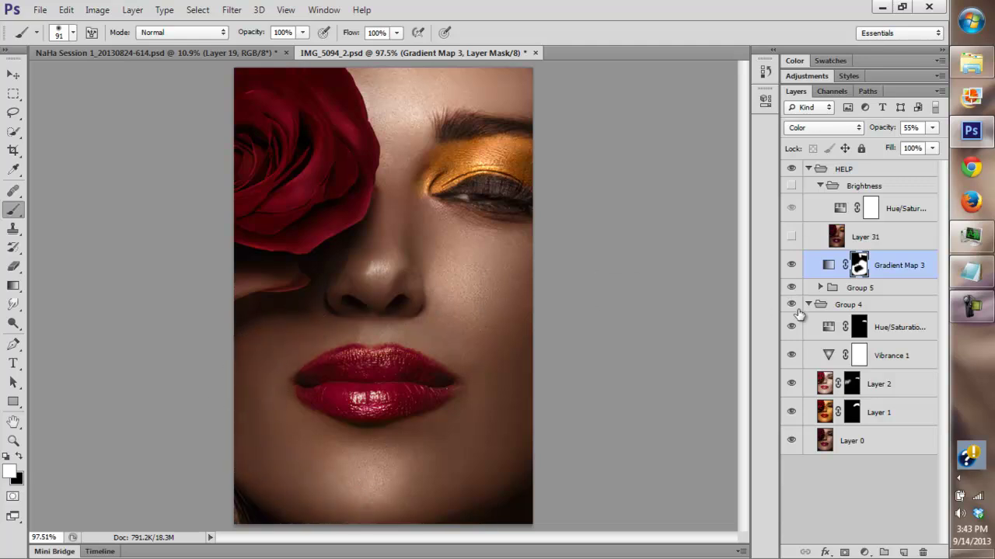
- Add a Selective Color layer and adjust Yellow in the Blacks range
{"action": "left_click", "coordinate": [865, 553]}
{"action": "left_click", "coordinate": [847, 539]}
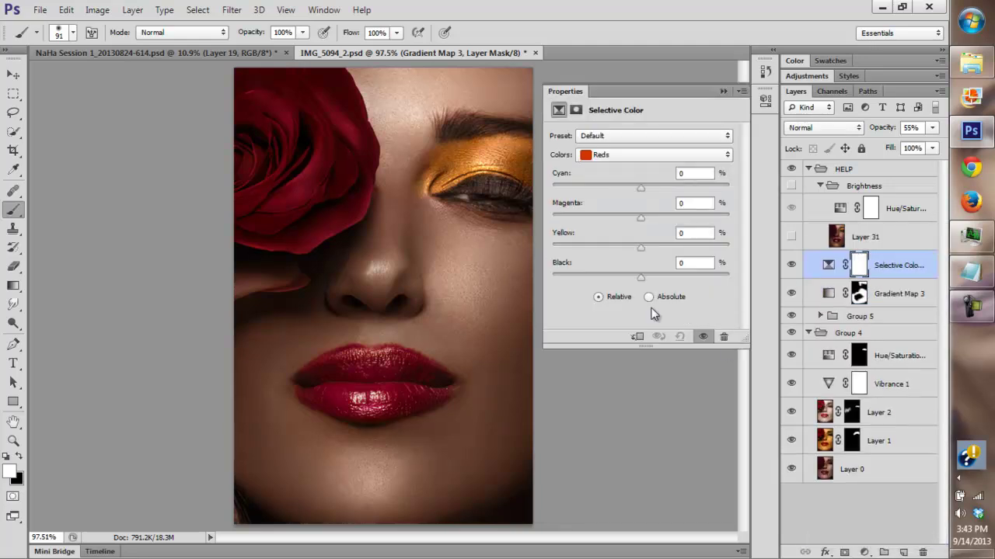
{"action": "left_click", "coordinate": [634, 161]}
{"action": "left_click", "coordinate": [621, 265]}
{"action": "left_click", "coordinate": [632, 246]}
{"action": "left_click_drag", "start_coordinate": [626, 246], "coordinate": [638, 245]}
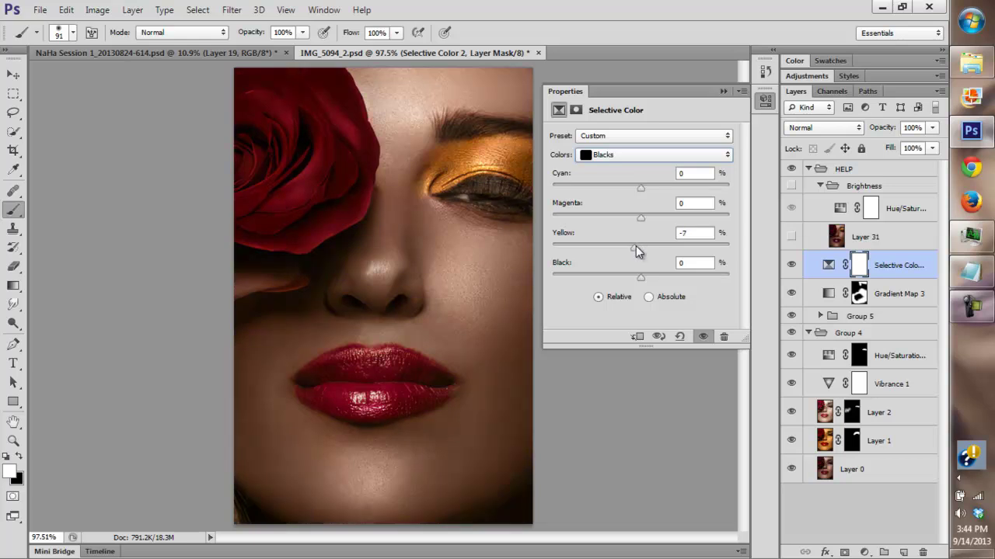
{"action": "left_click", "coordinate": [698, 227]}
{"action": "left_click", "coordinate": [724, 91]}
{"action": "left_click", "coordinate": [444, 215]}
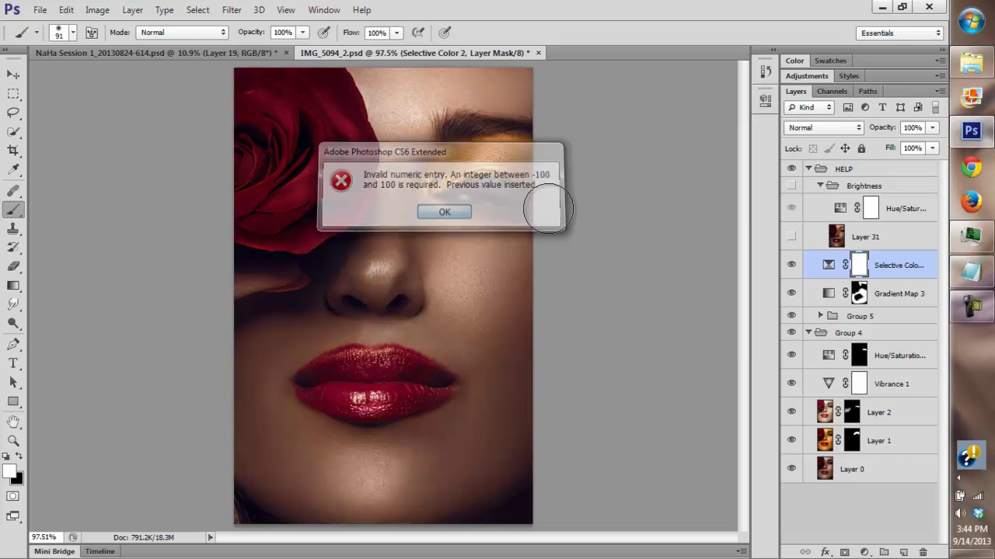
- Hide Selective Color and Gradient Map 3, show Layer 31, and hide the black-and-white Hue/Saturation layer
{"action": "left_click", "coordinate": [792, 266]}
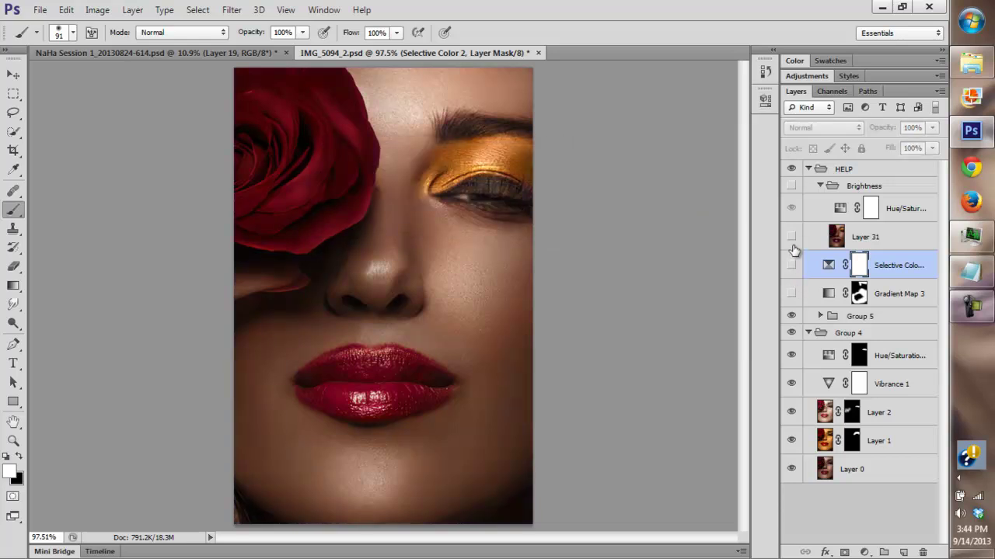
{"action": "left_click", "coordinate": [791, 293]}
{"action": "left_click", "coordinate": [791, 237]}
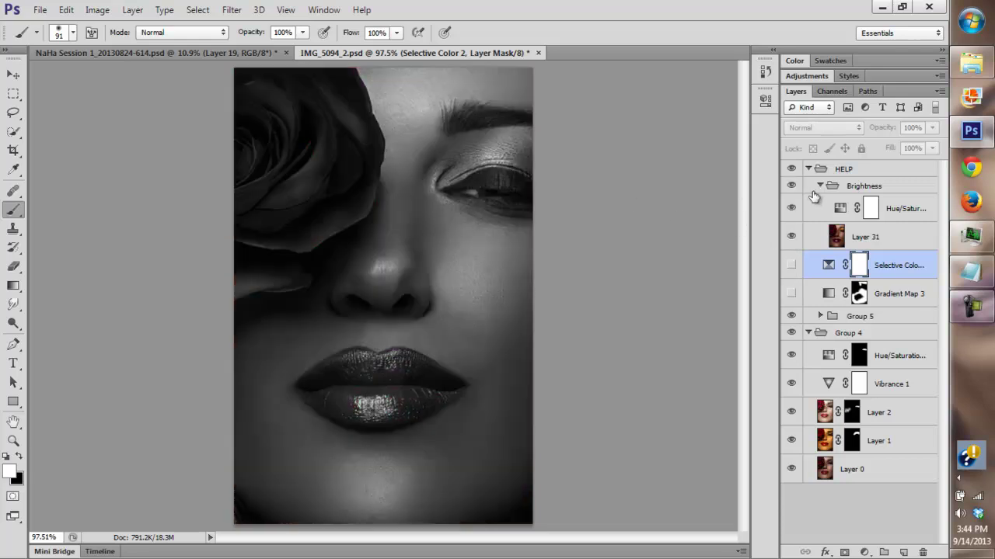
{"action": "left_click", "coordinate": [791, 186]}
{"action": "left_click", "coordinate": [791, 186]}
{"action": "left_click", "coordinate": [791, 208]}
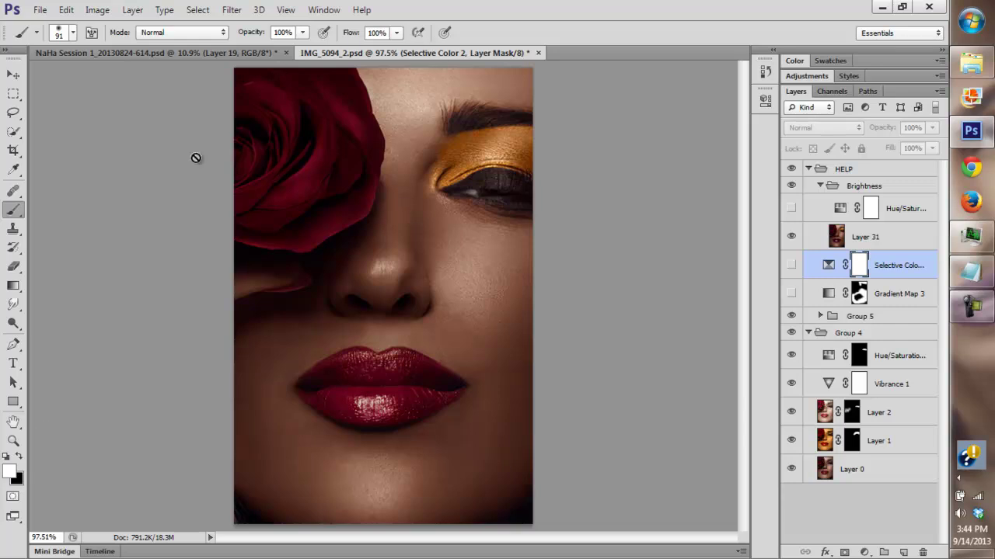
{"action": "left_click", "coordinate": [23, 442]}
{"action": "left_click", "coordinate": [377, 261]}
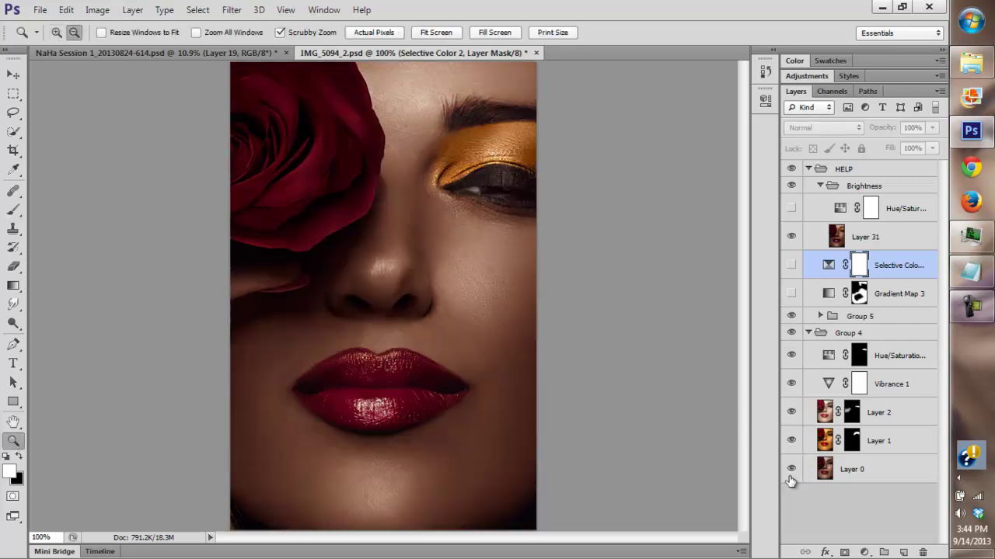
{"action": "left_click", "coordinate": [787, 481], "text": "alt"}
{"action": "left_click", "coordinate": [791, 470], "text": "alt"}
{"action": "left_click", "coordinate": [791, 472], "text": "alt"}
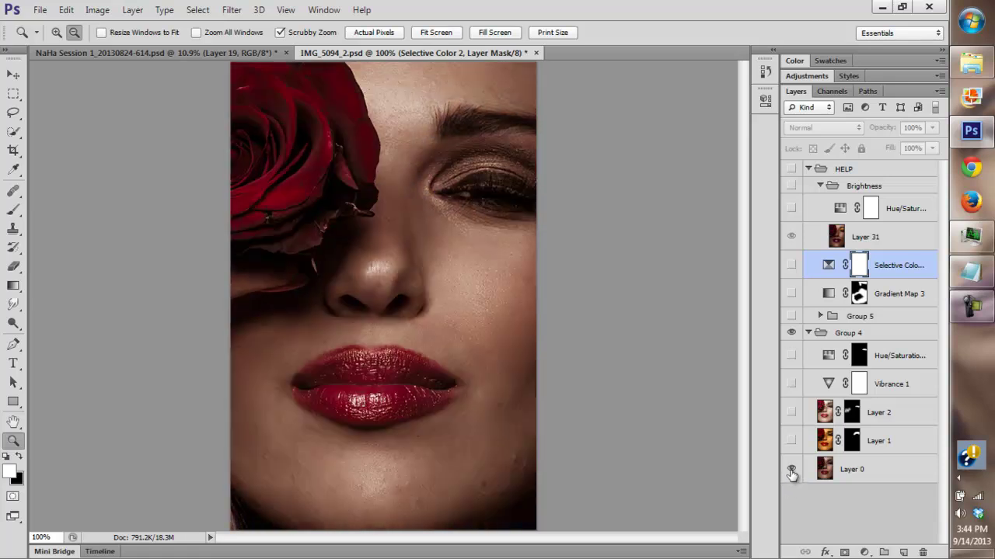
{"action": "left_click", "coordinate": [791, 471], "text": "alt"}
{"action": "left_click", "coordinate": [790, 473], "text": "alt"}
{"action": "left_click", "coordinate": [791, 473], "text": "alt"}
{"action": "left_click", "coordinate": [790, 472], "text": "alt"}
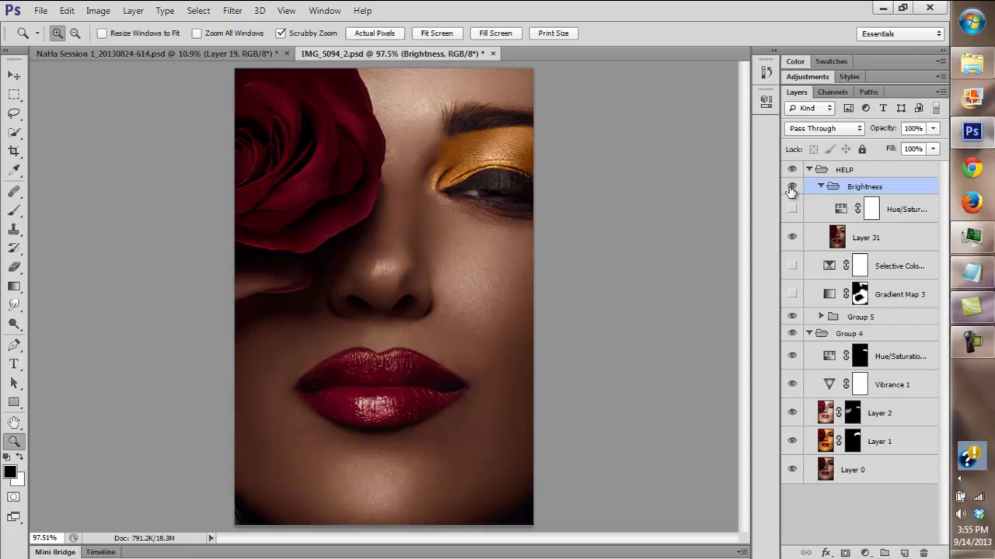
- Select Group 5 and add Gradient Map 4 above it, cancelling gradient edits to keep black-to-white
{"action": "left_click", "coordinate": [792, 238]}
{"action": "left_click", "coordinate": [793, 236]}
{"action": "left_click", "coordinate": [858, 293]}
{"action": "left_click", "coordinate": [866, 317]}
{"action": "left_click", "coordinate": [865, 553]}
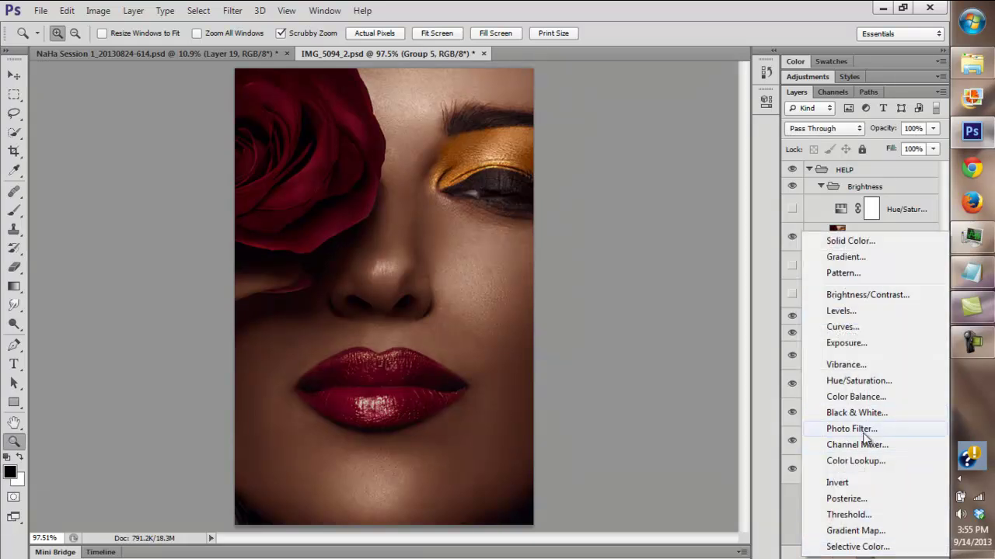
{"action": "left_click", "coordinate": [832, 531]}
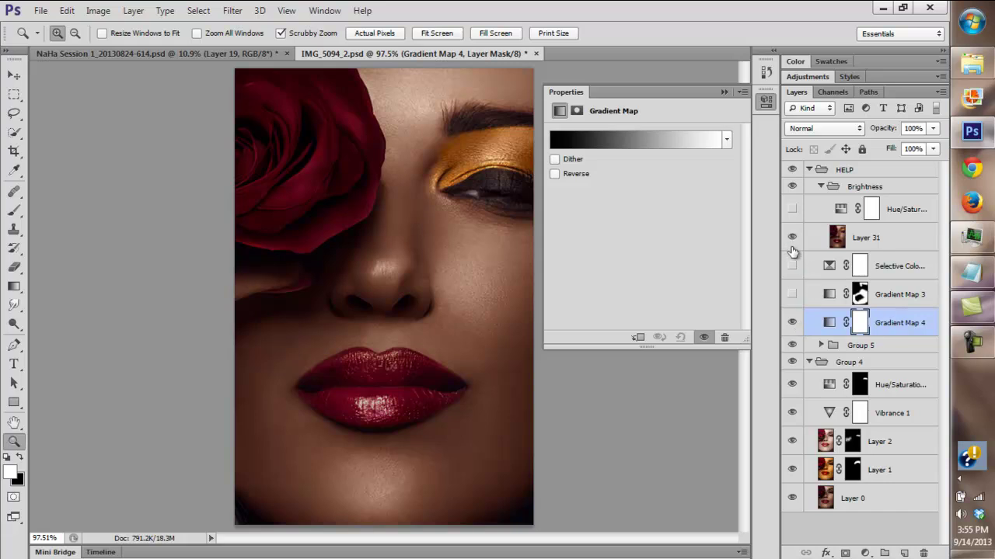
{"action": "left_click", "coordinate": [629, 140]}
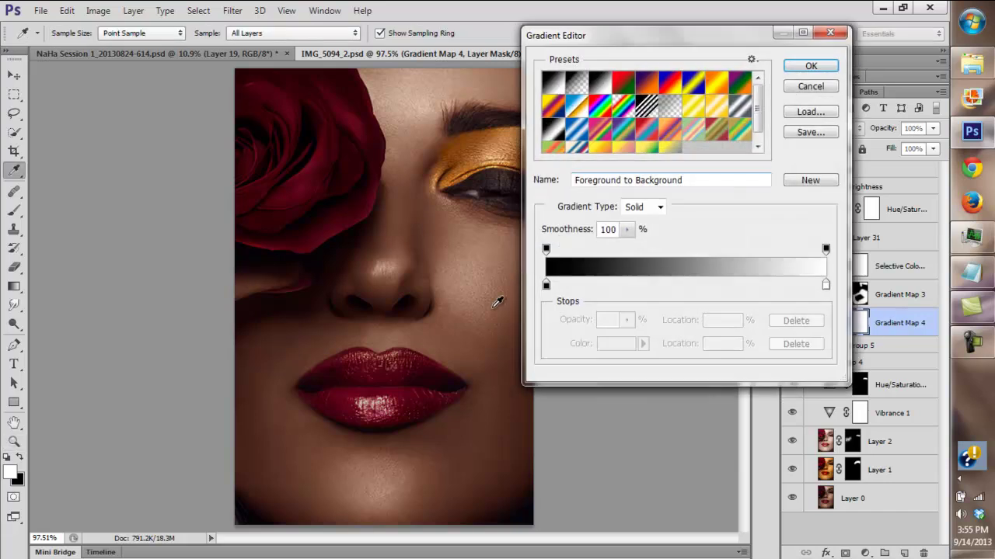
{"action": "left_click", "coordinate": [547, 285]}
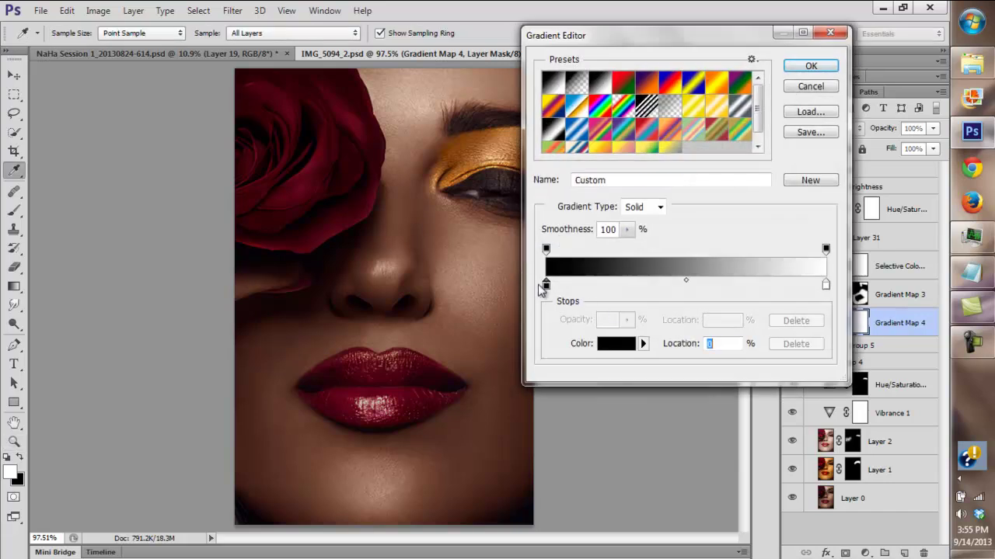
{"action": "left_click", "coordinate": [591, 285]}
{"action": "left_click", "coordinate": [801, 87]}
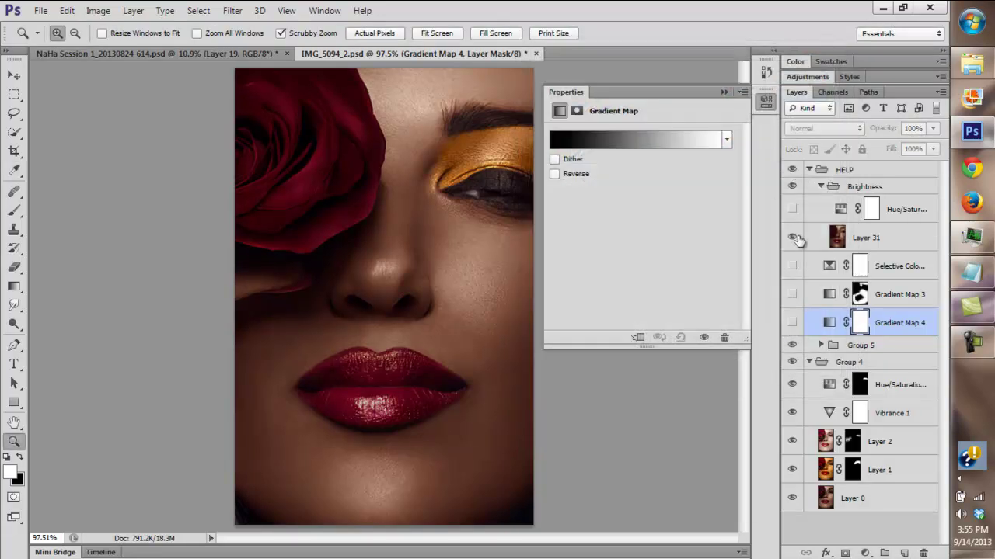
- Hide Layer 31, review Gradient Map 4's gradient unchanged, then switch Gradient Map 4 off
{"action": "left_click", "coordinate": [723, 93]}
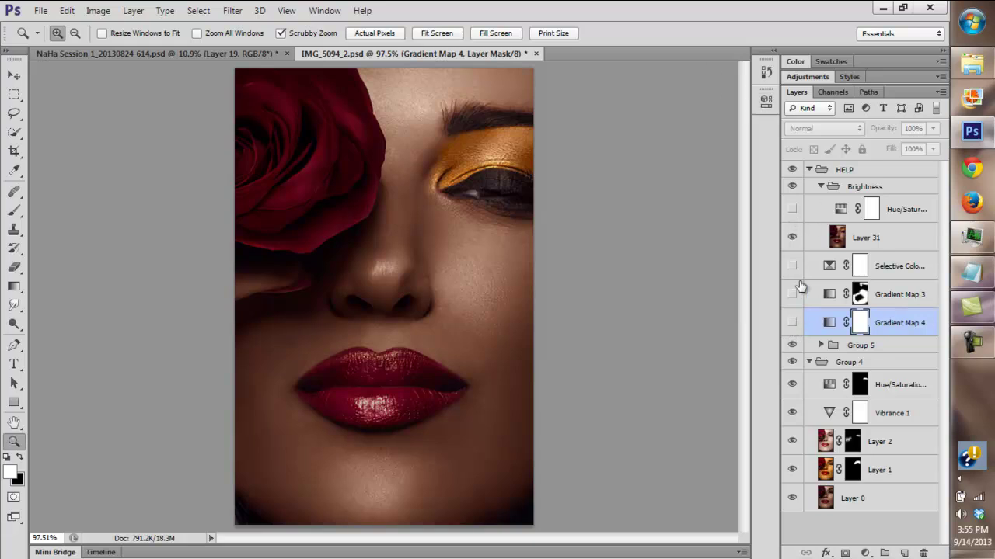
{"action": "left_click", "coordinate": [792, 322]}
{"action": "left_click", "coordinate": [791, 237]}
{"action": "left_click", "coordinate": [828, 323]}
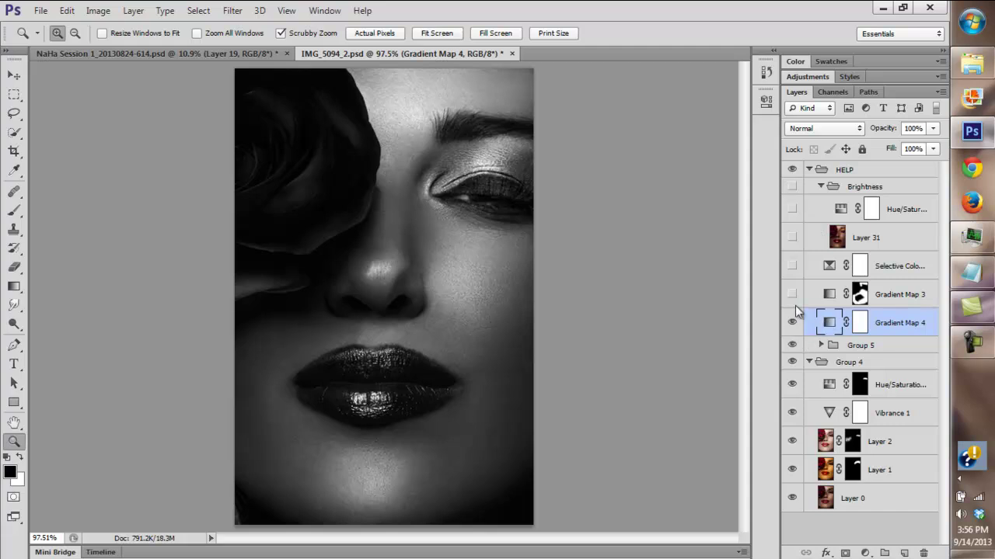
{"action": "double_click", "coordinate": [825, 323]}
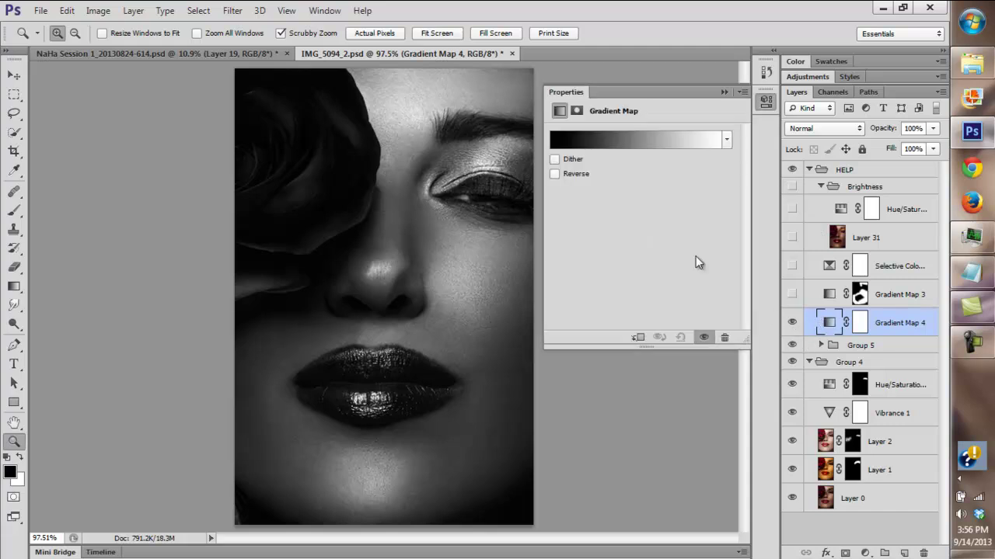
{"action": "left_click", "coordinate": [609, 142]}
{"action": "left_click", "coordinate": [800, 86]}
{"action": "left_click", "coordinate": [721, 94]}
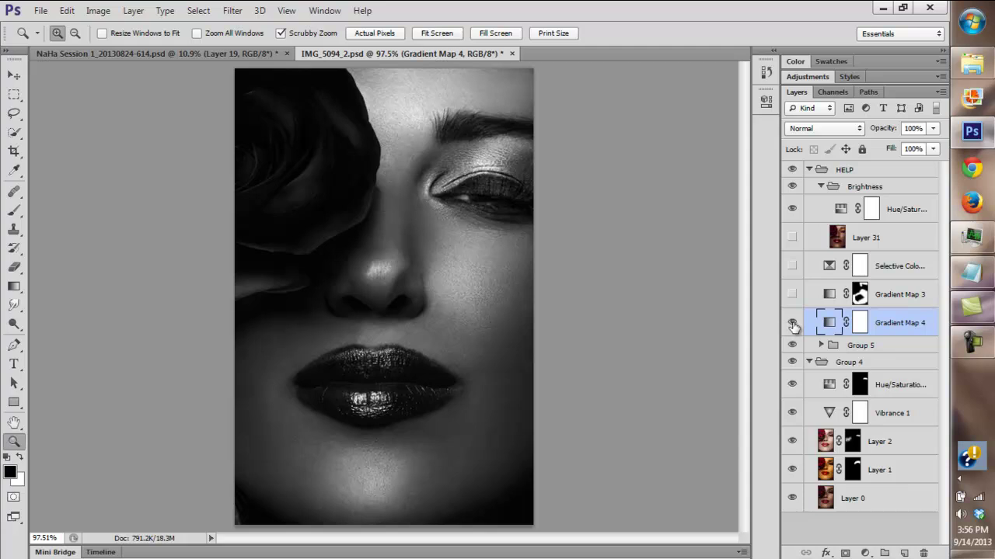
{"action": "left_click", "coordinate": [791, 322]}
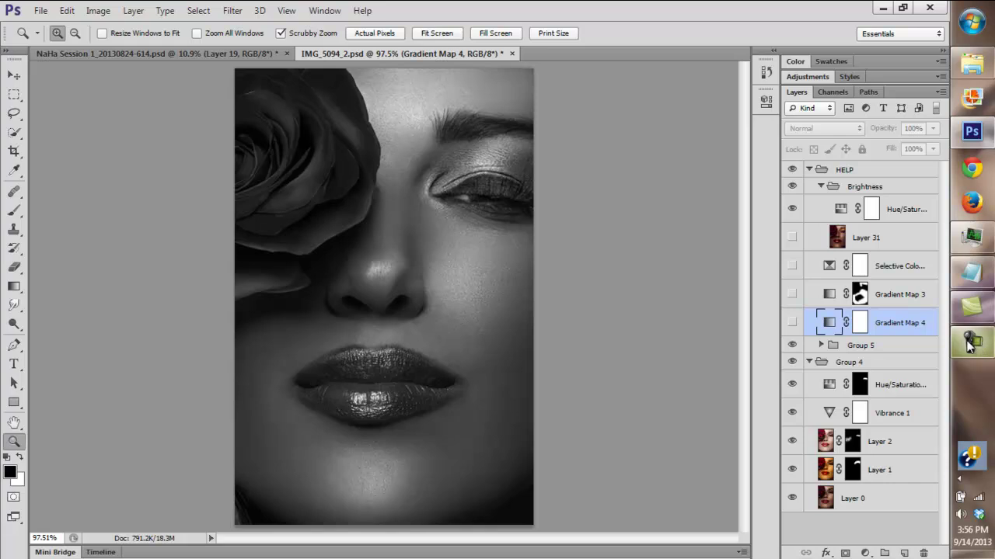
{"action": "mouse_move", "coordinate": [972, 346]}
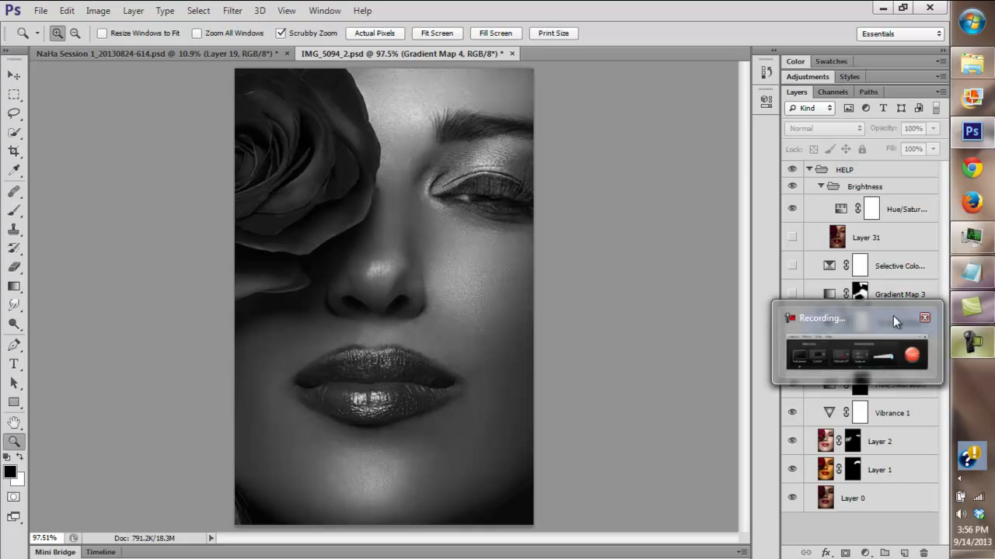